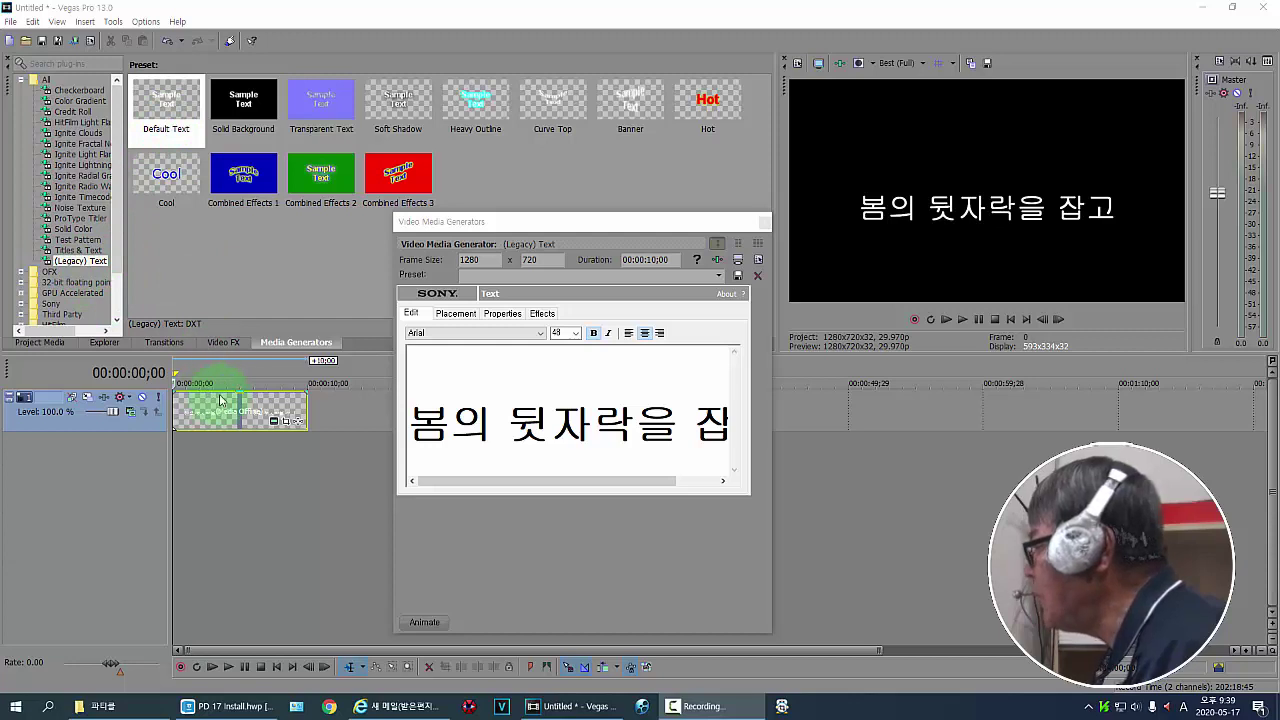
- Change the title text's font to (한)고인돌B
left_click(556, 279)
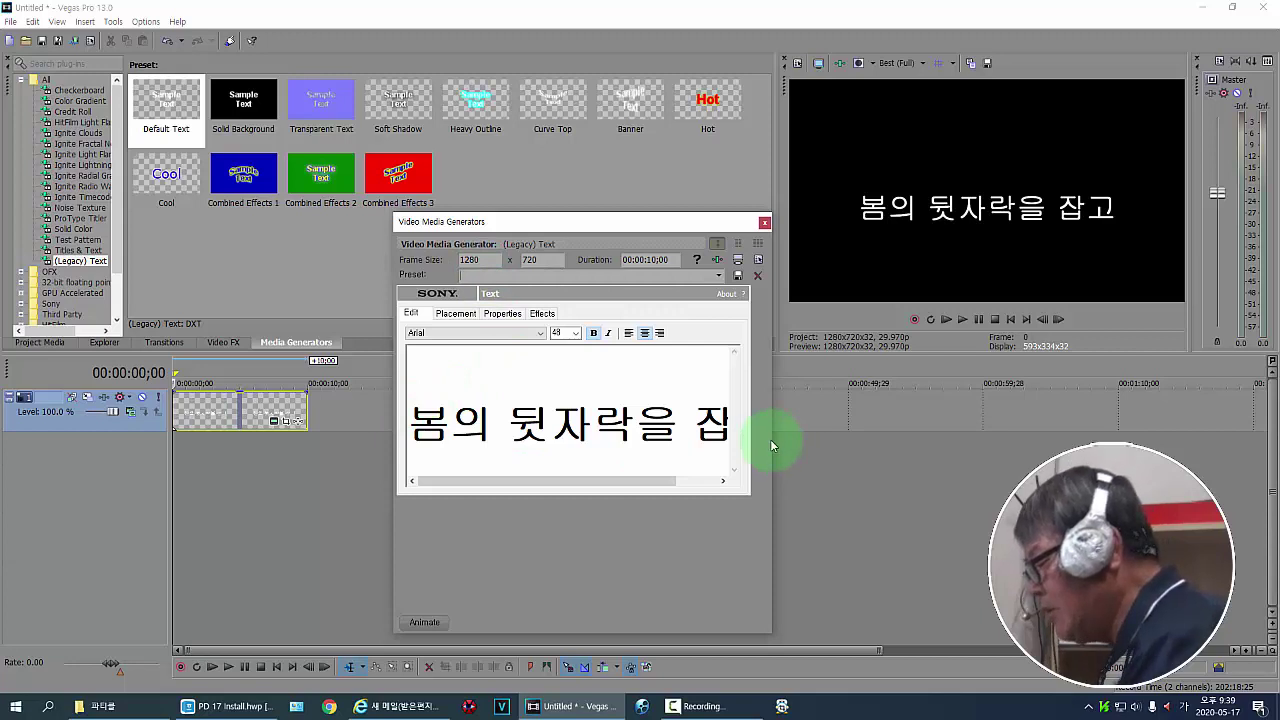
left_click(506, 342)
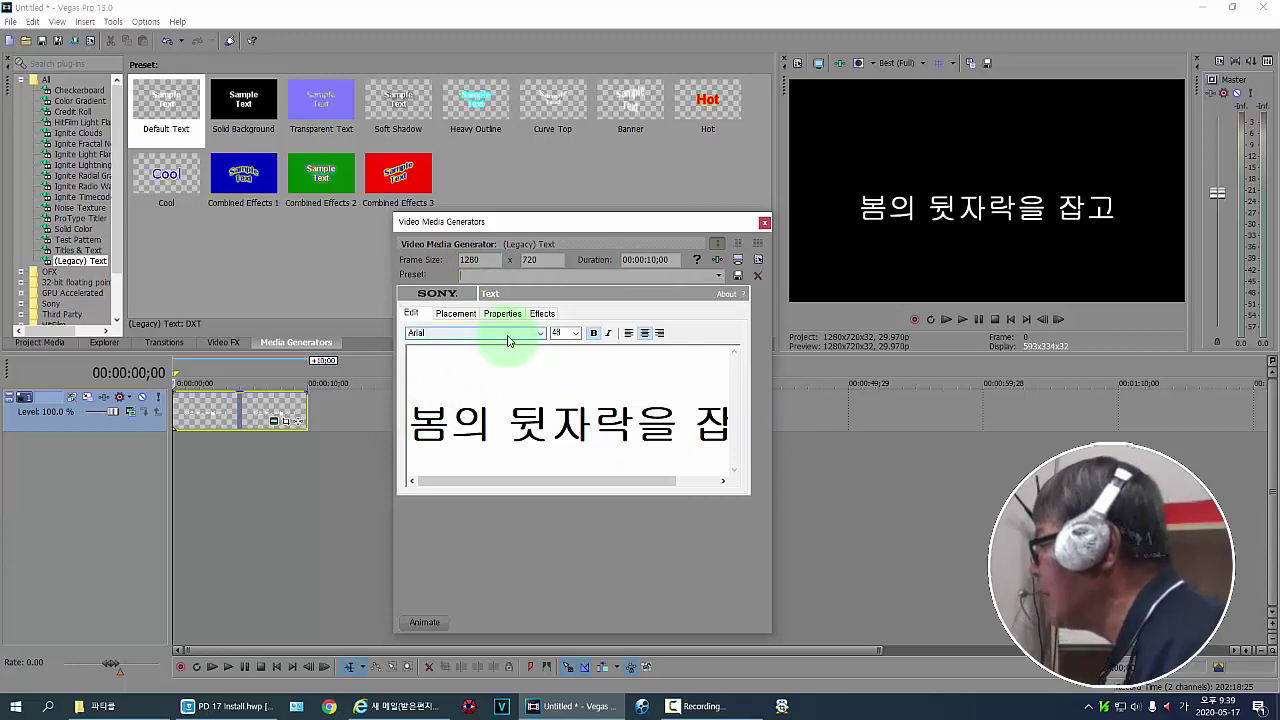
left_click(540, 333)
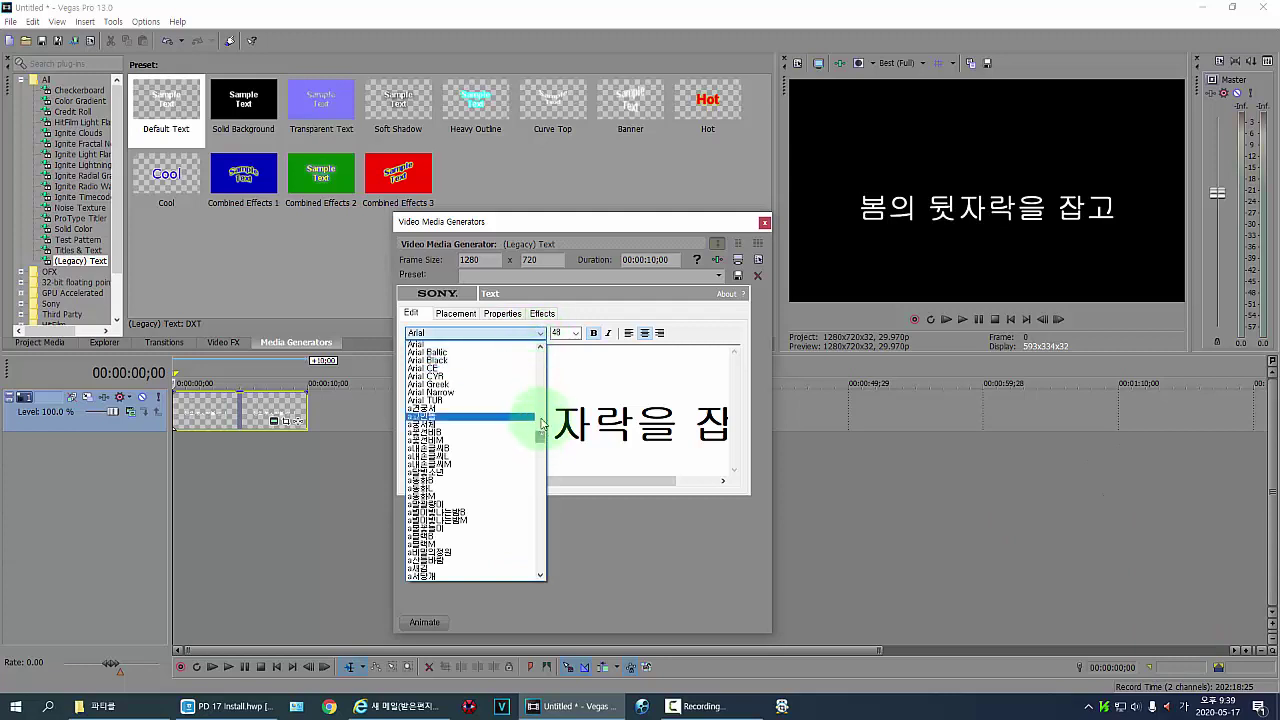
left_click_drag(541, 425, 541, 340)
left_click(483, 345)
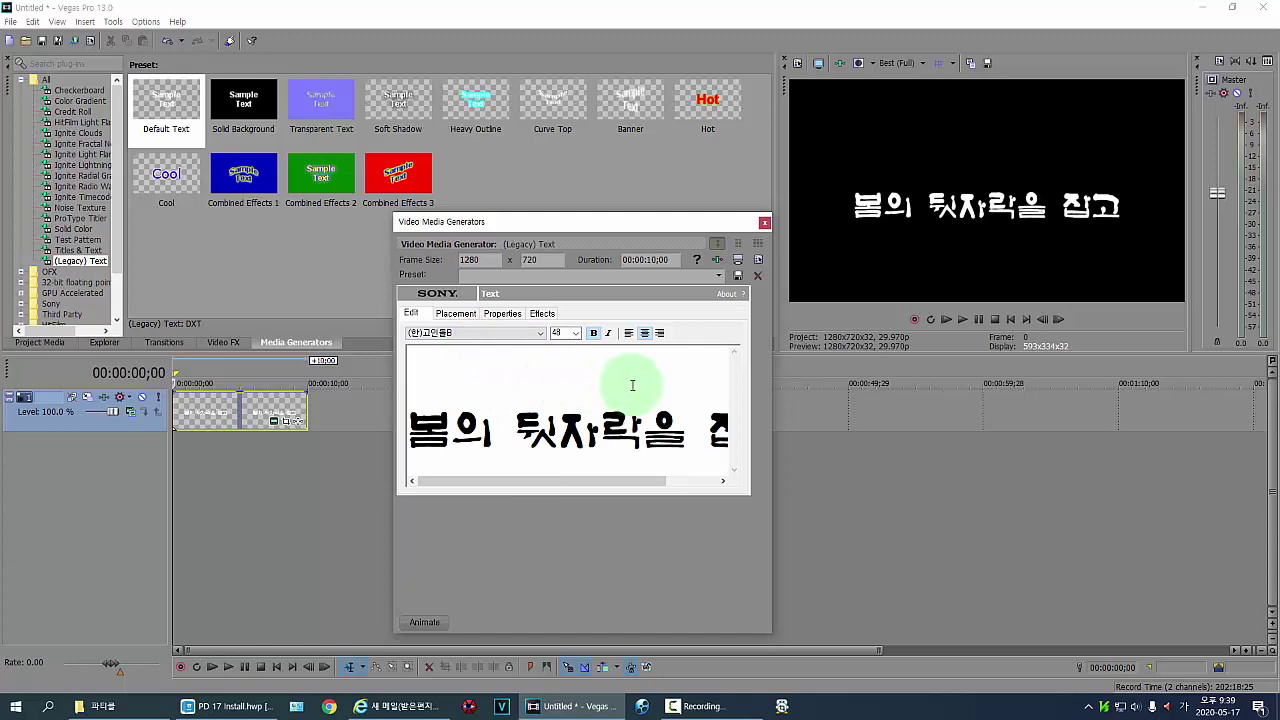
- Move the title text down to the lower part of the frame, at about Y 0.59, and close the generator settings
left_click(455, 313)
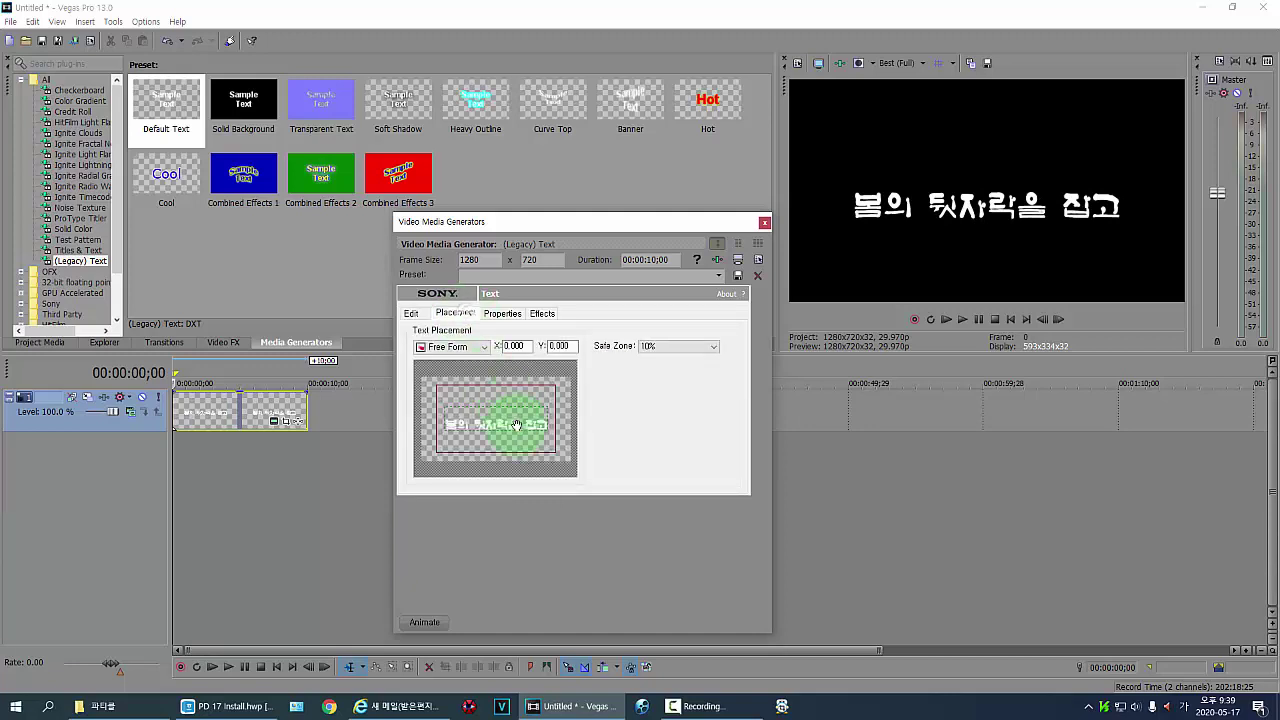
left_click_drag(517, 428, 518, 457)
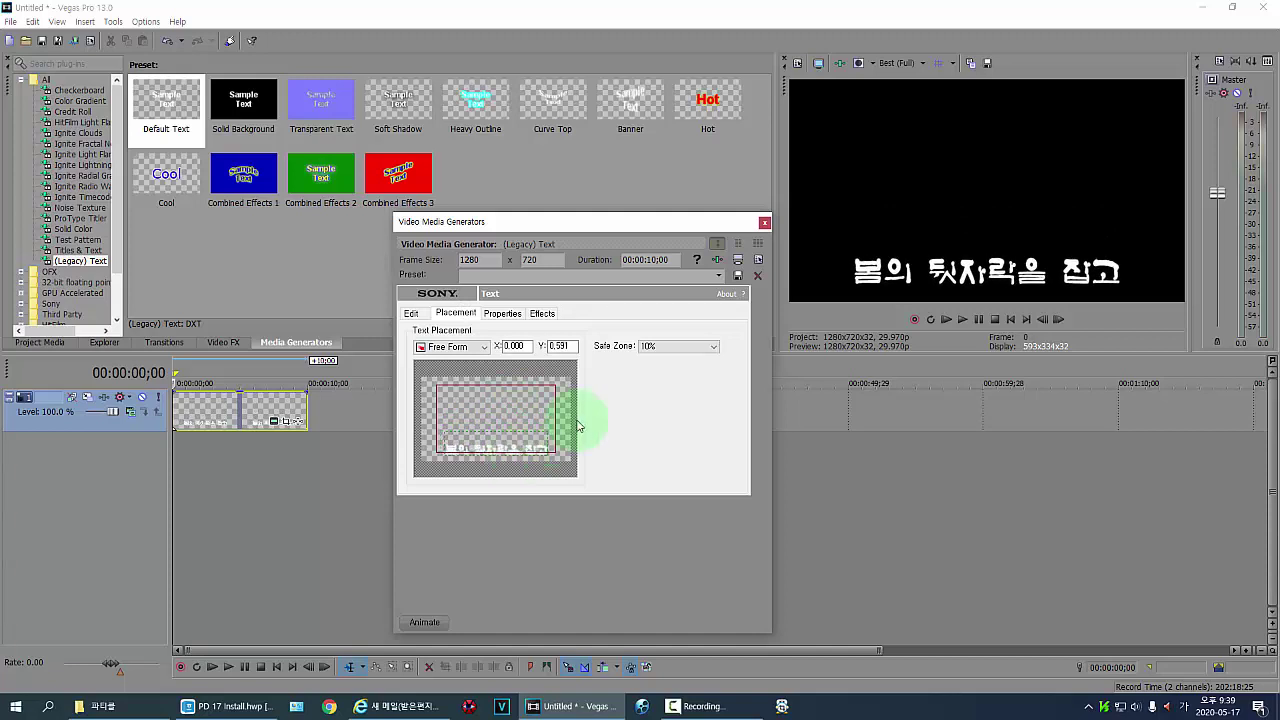
left_click(764, 224)
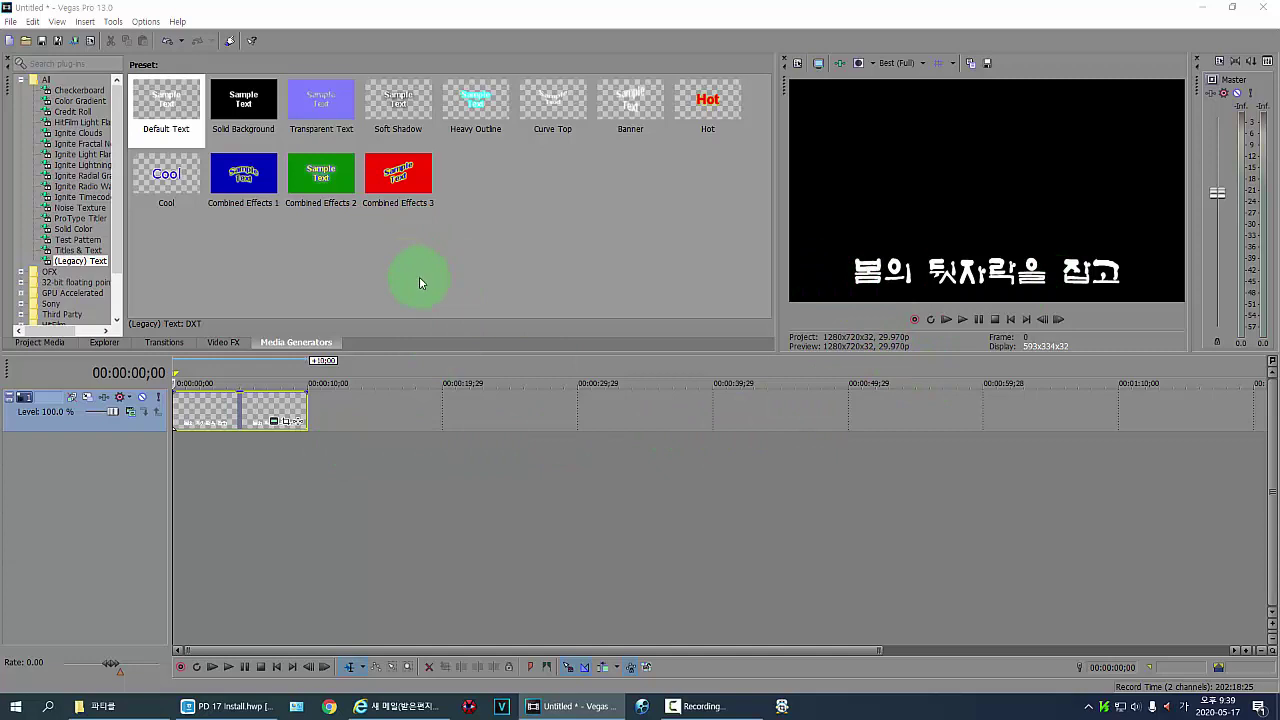
- Add aa6.mp4 on a new track below the title from the timeline's start and trim its end to match the title event
left_click(40, 342)
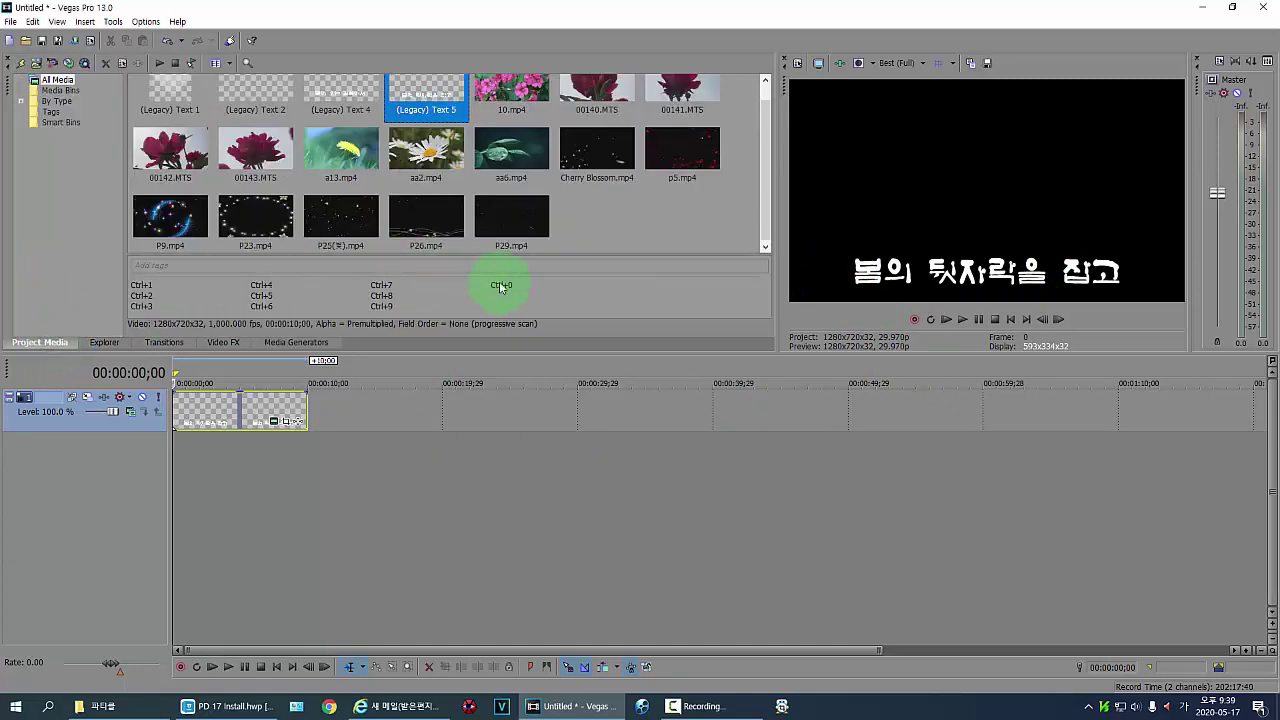
left_click_drag(510, 150, 356, 462)
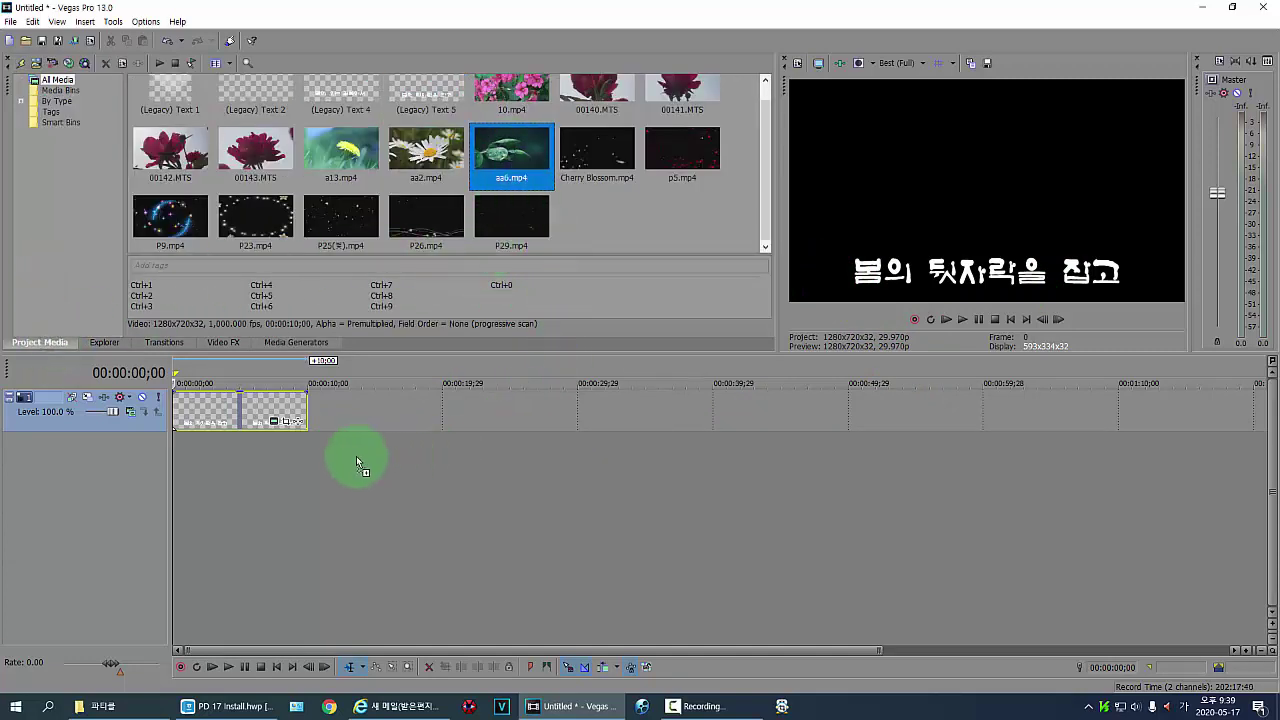
left_click_drag(219, 462, 191, 490)
left_click(767, 278)
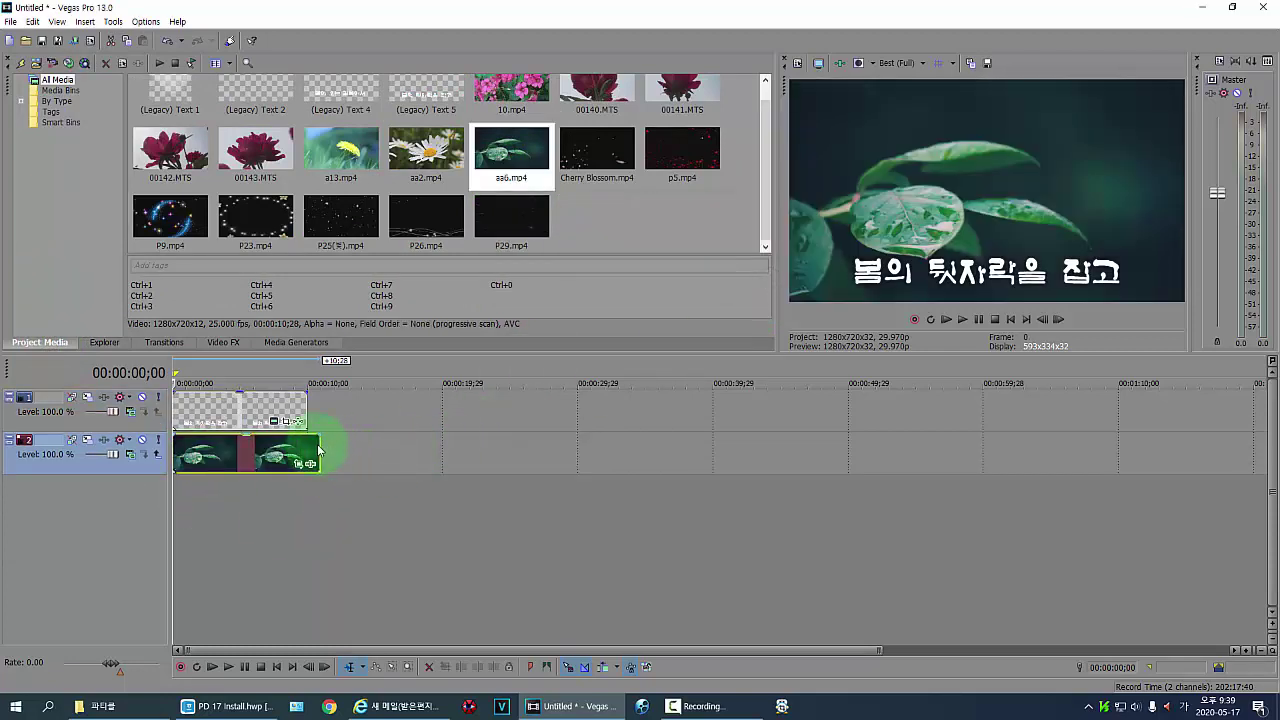
left_click_drag(318, 452, 307, 450)
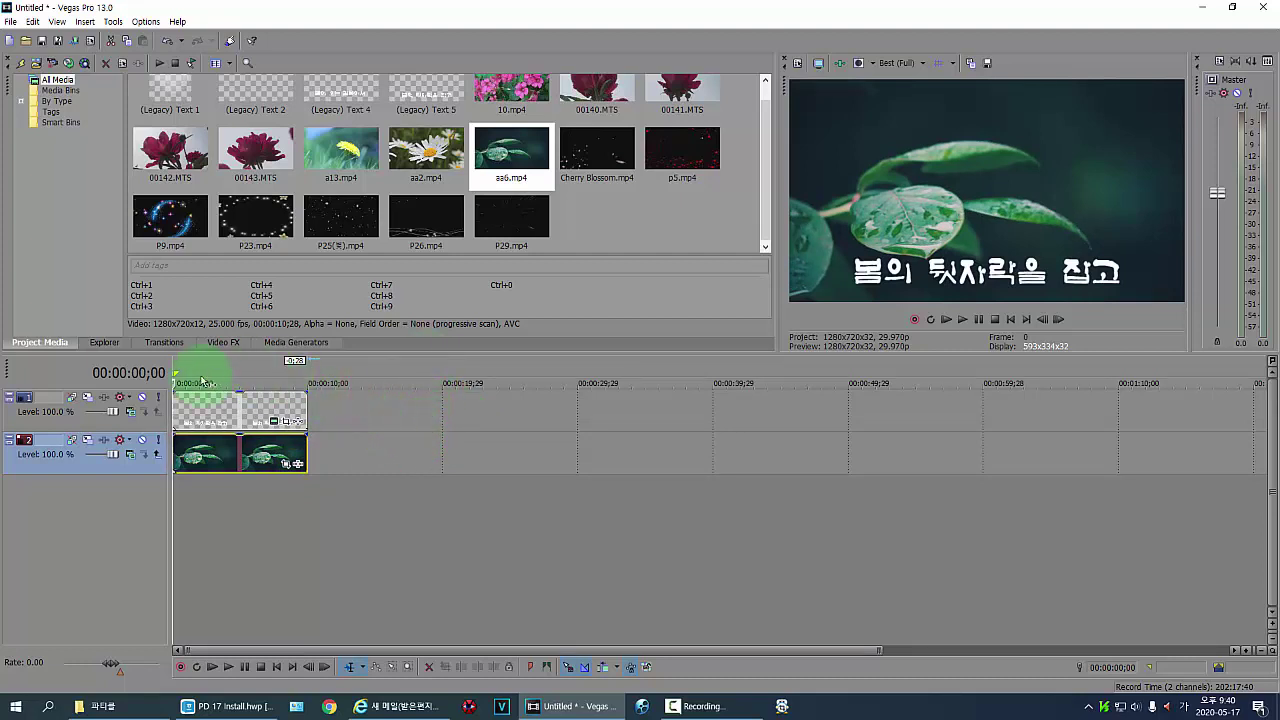
- Enable masking in the title event's Pan/Crop and draw a narrow rectangular mask just left of the text, centred at about X 138, Y 607
left_click(287, 426)
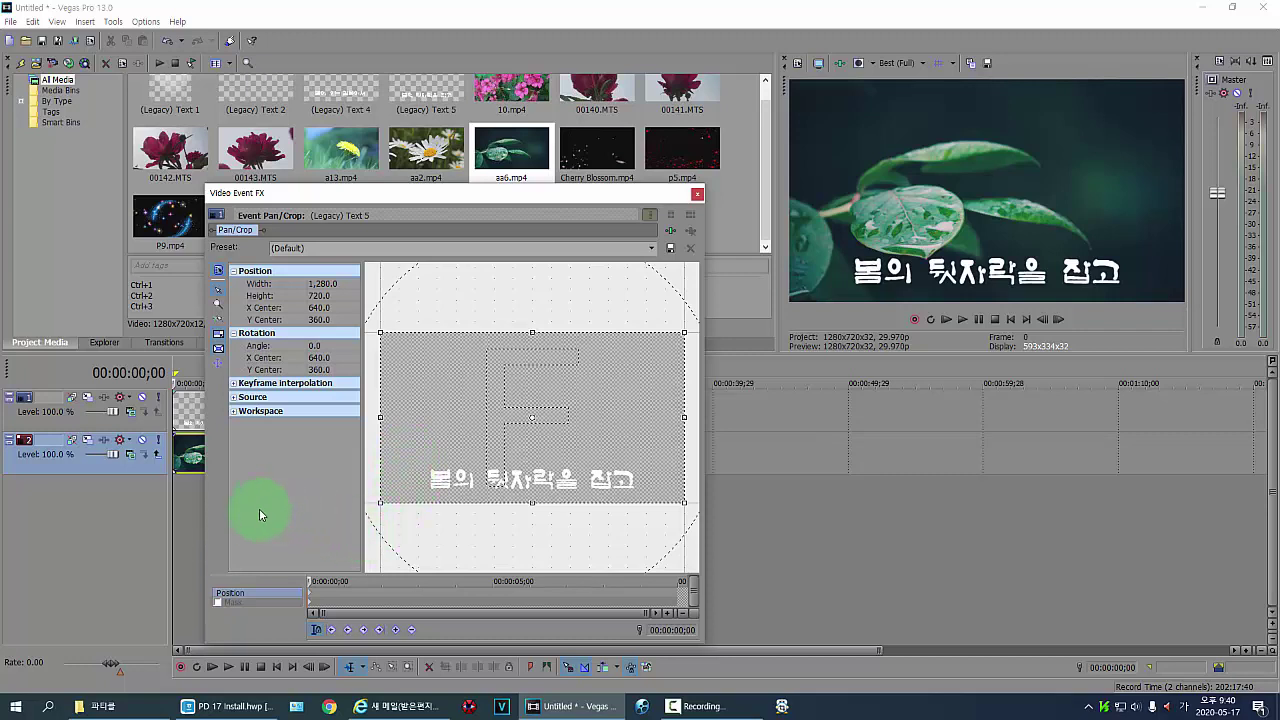
left_click(218, 603)
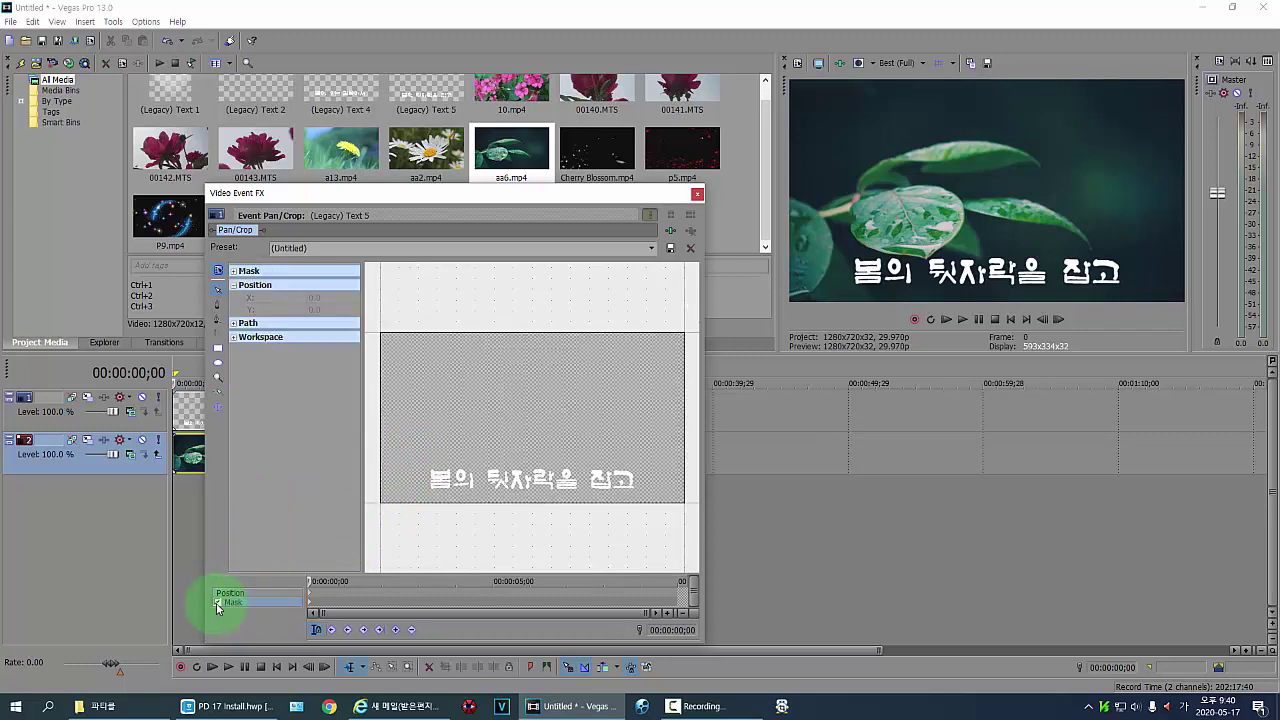
left_click(219, 350)
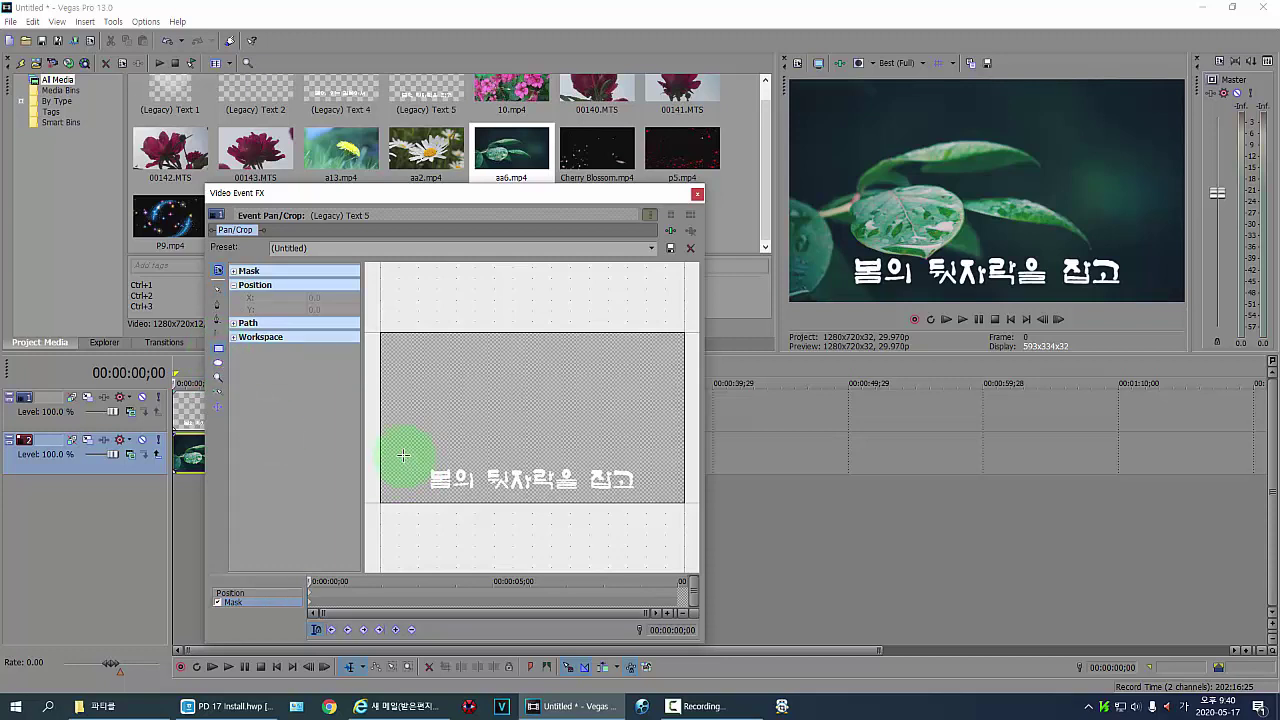
left_click_drag(405, 456, 421, 495)
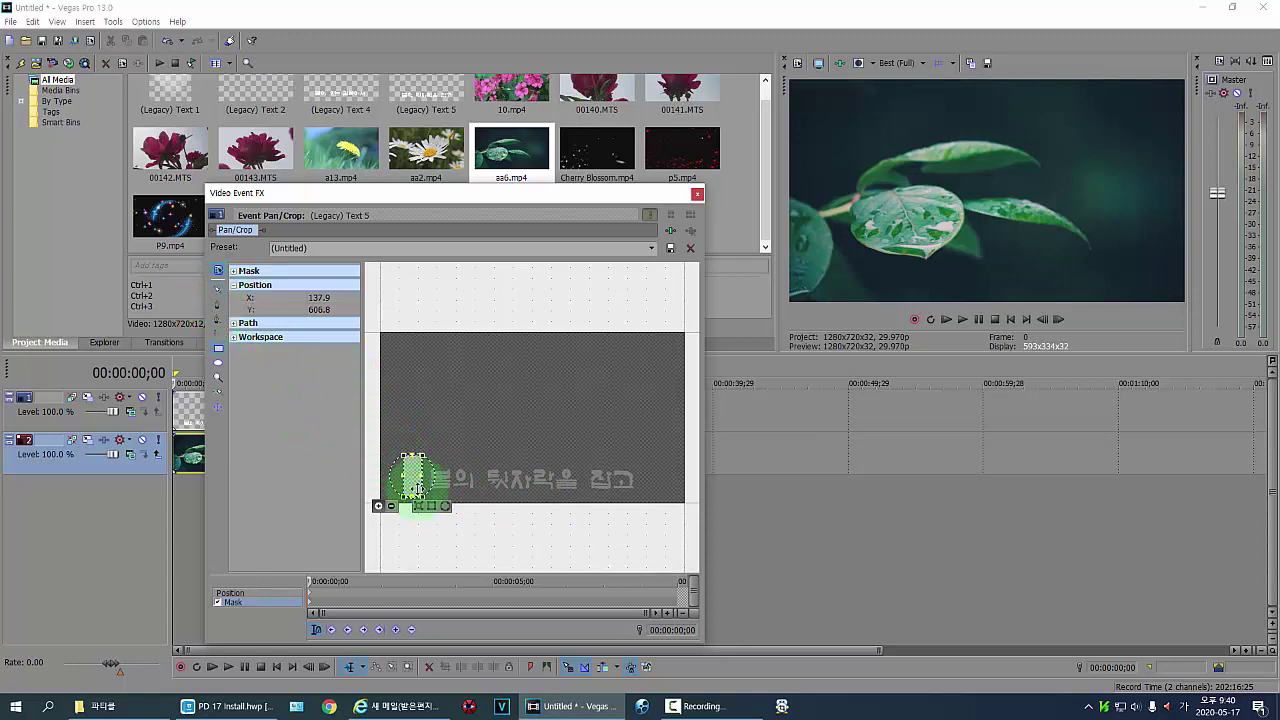
- Select only the mask's lower-right corner point and move it to about X 188, Y 610
left_click(217, 291)
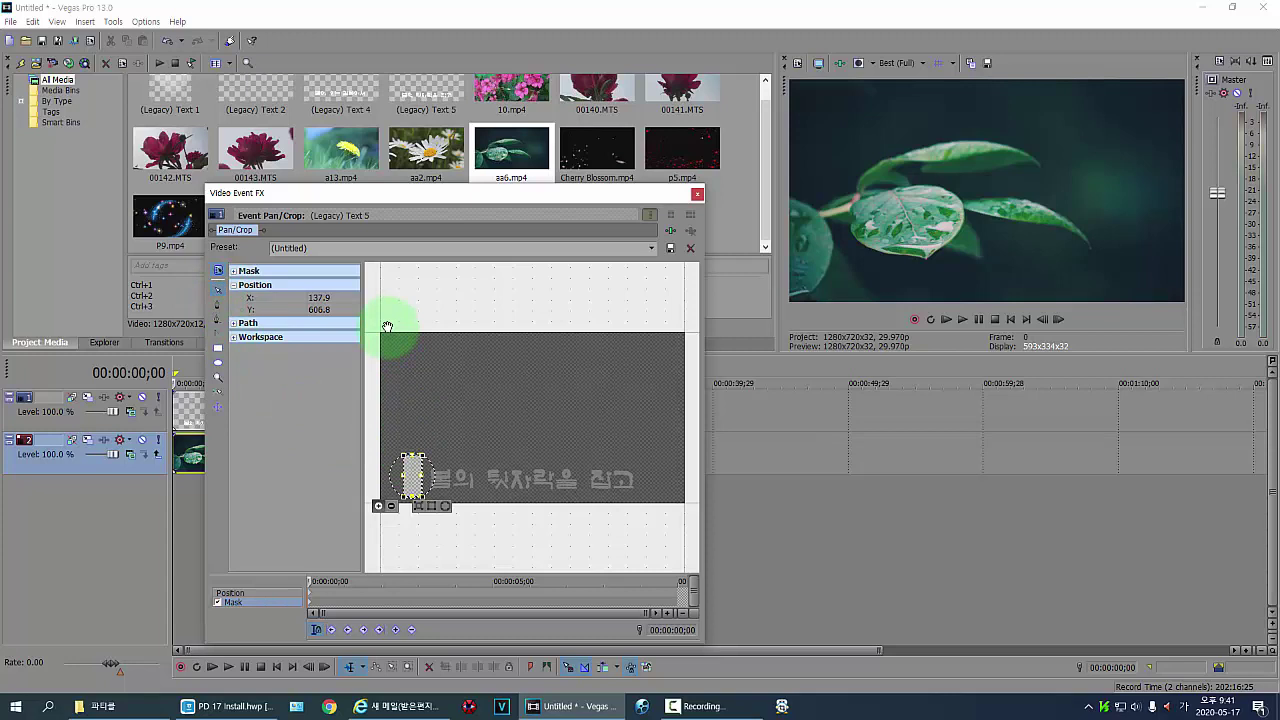
left_click(387, 326)
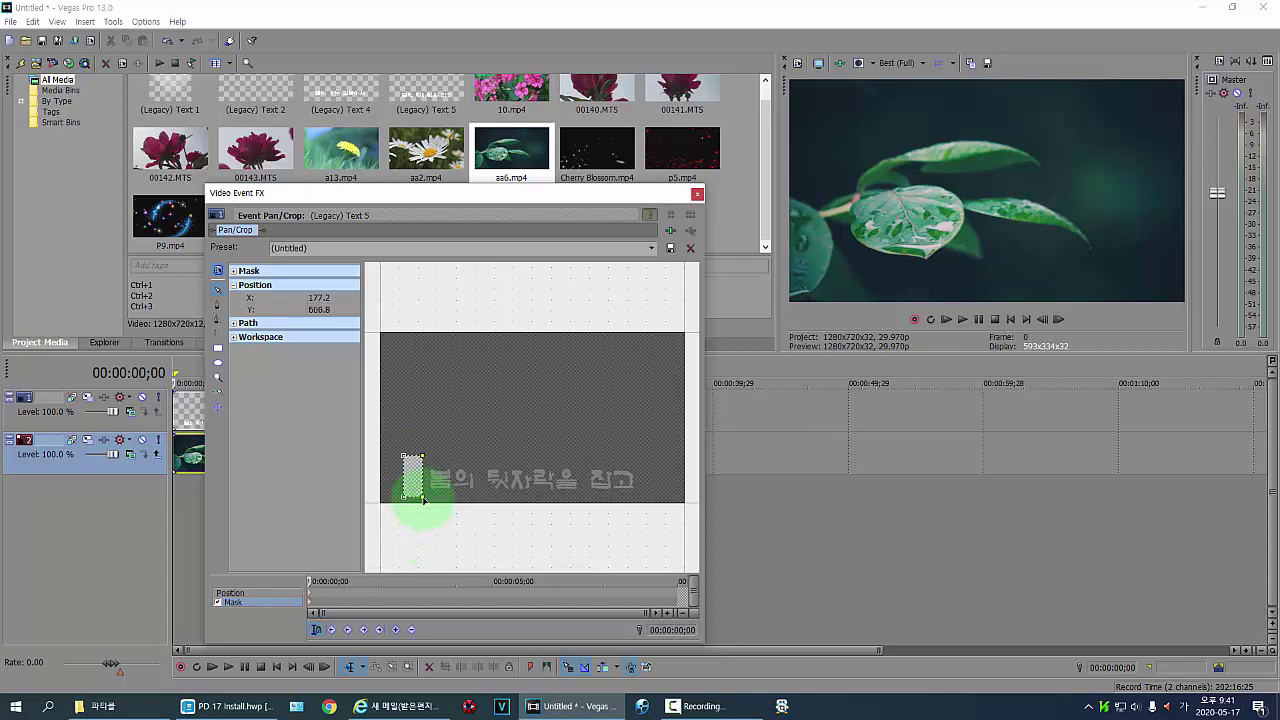
left_click_drag(424, 499, 426, 500)
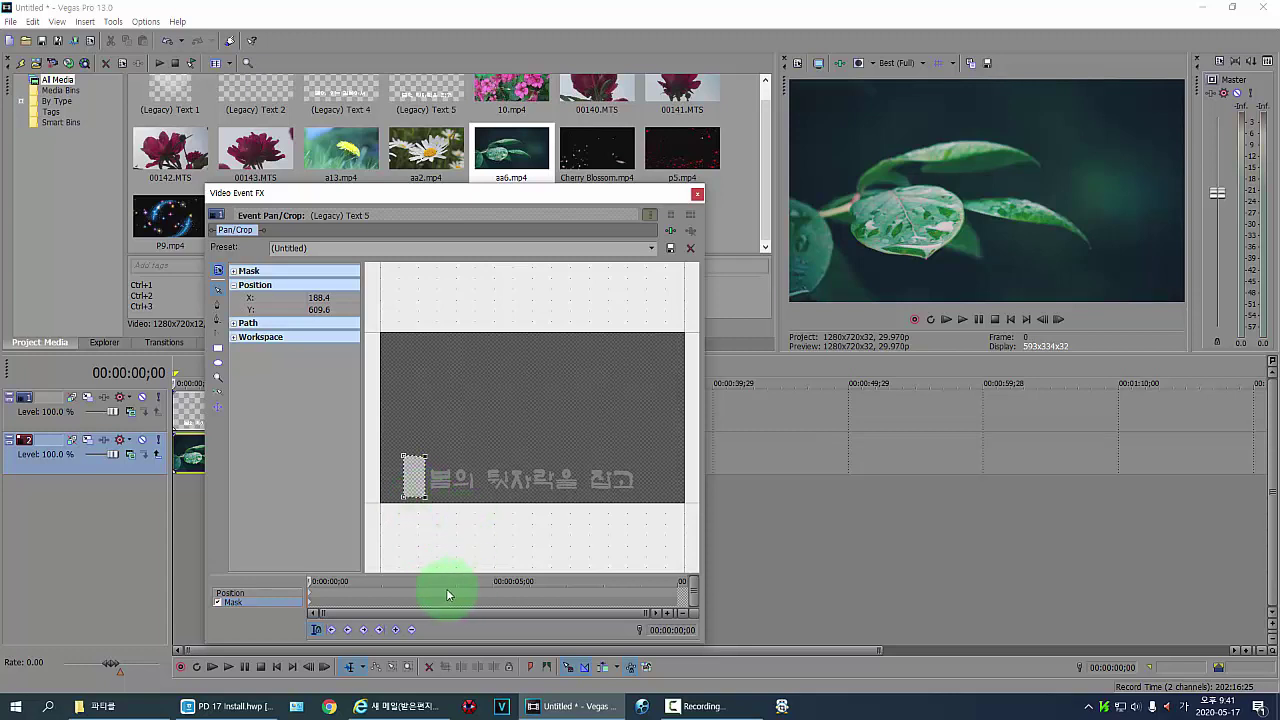
- At 00:00:08;00, stretch the mask's right edge past the end of the text to about X 1,086, then close the Pan/Crop settings
left_click_drag(320, 584, 603, 638)
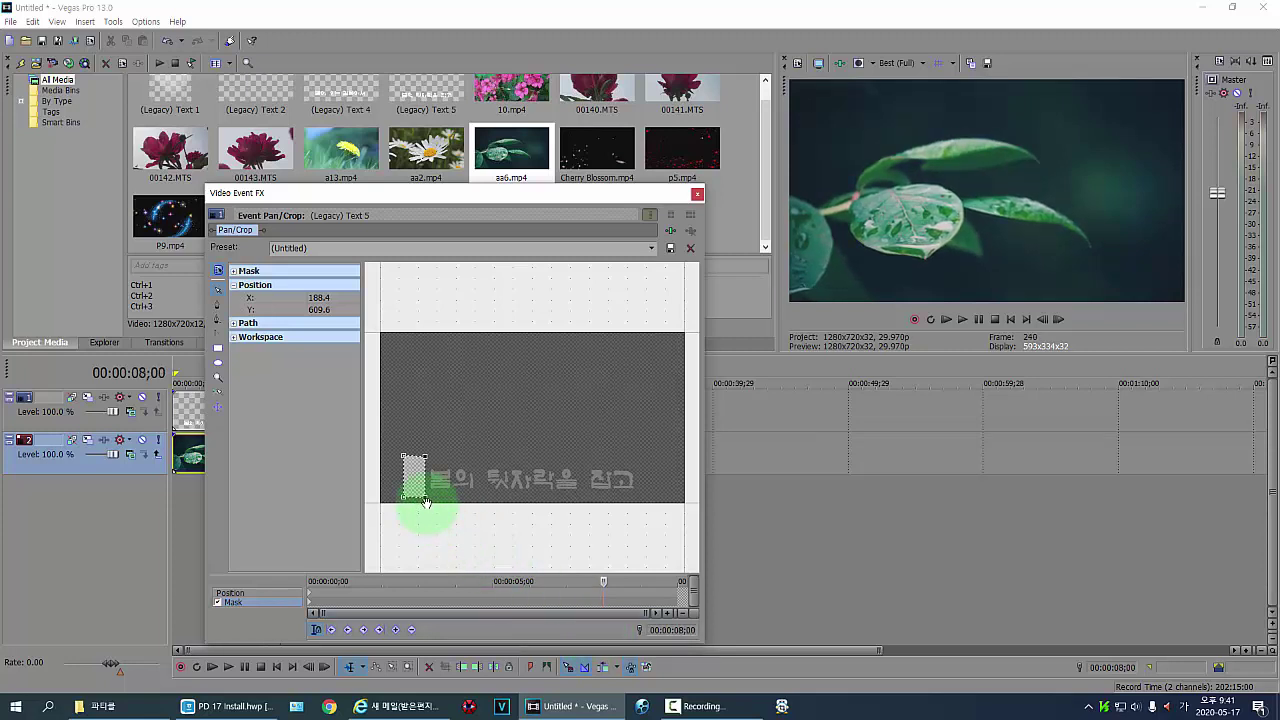
left_click_drag(426, 501, 643, 509)
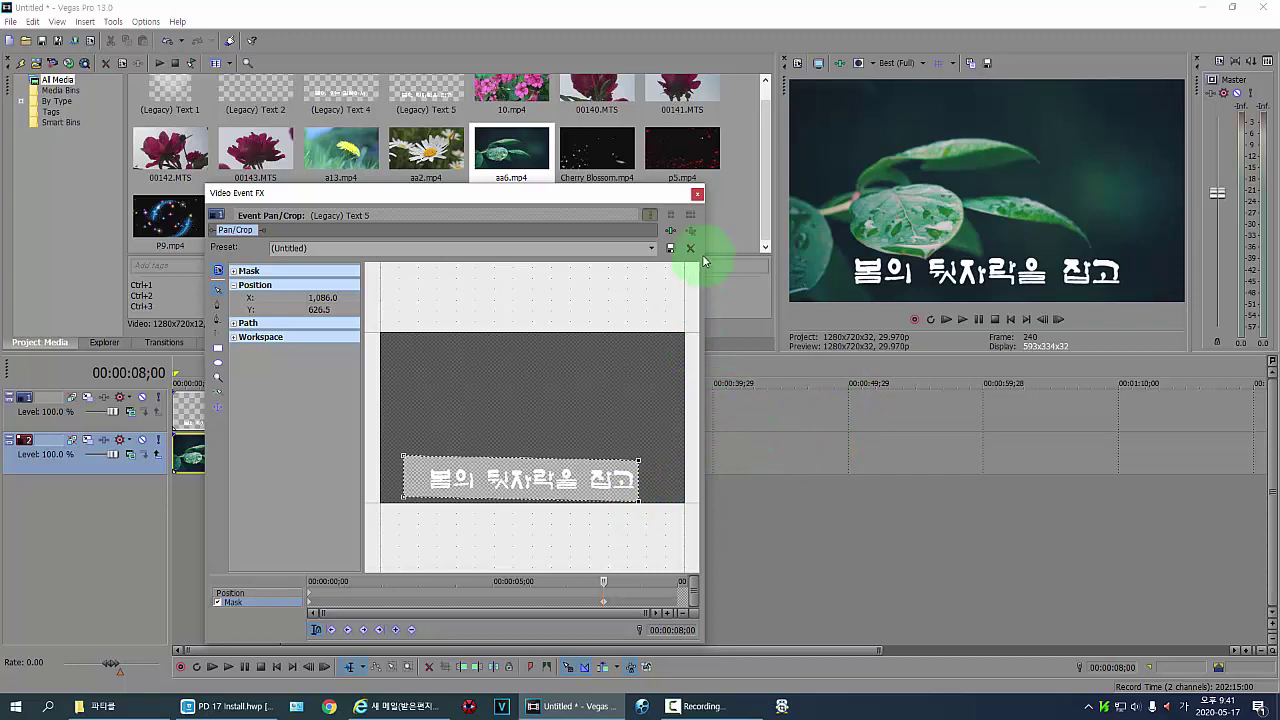
left_click(698, 194)
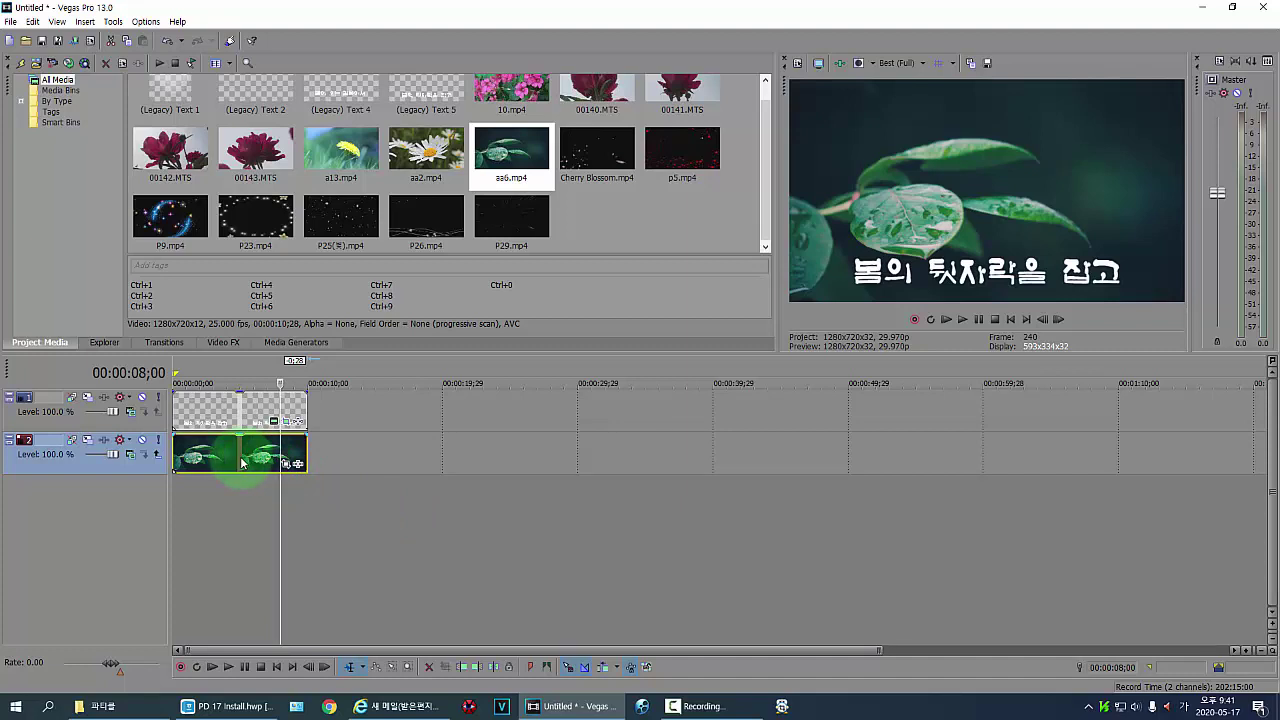
- Apply the Lens Flare effect with the 105mm Prime Lens preset to the aa6 leaf clip
left_click(223, 343)
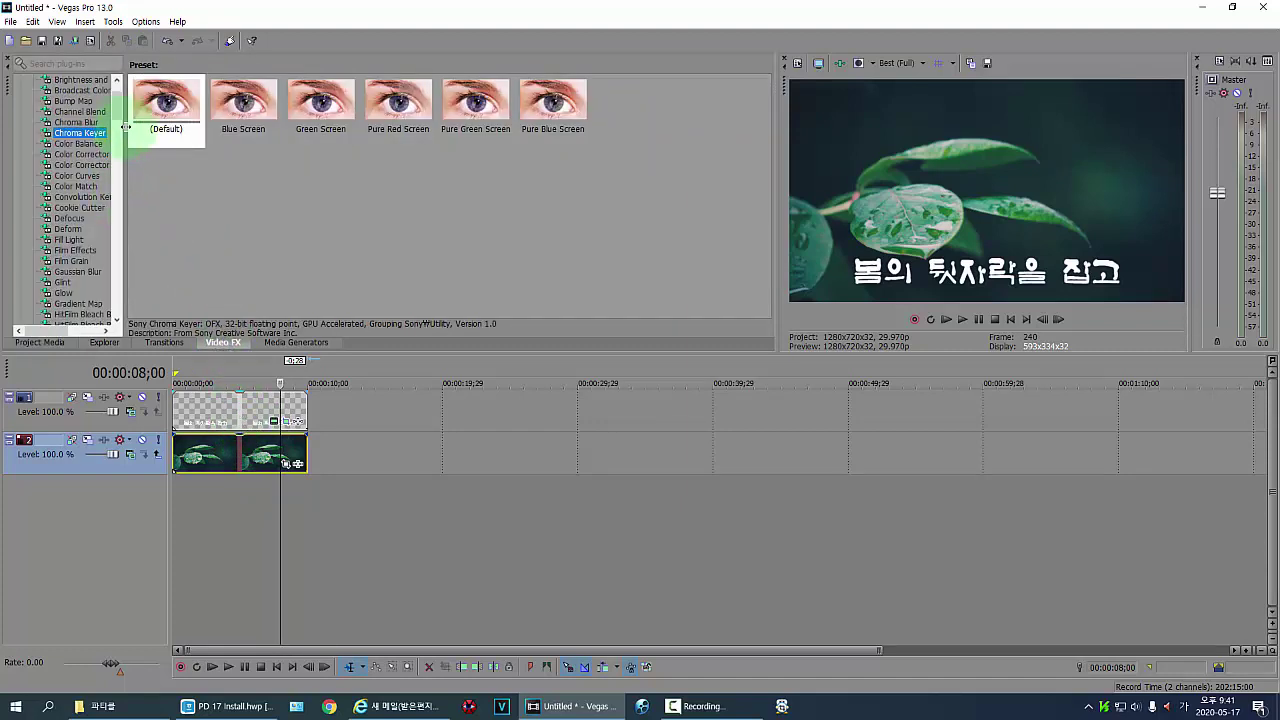
left_click_drag(117, 116, 126, 259)
left_click(72, 261)
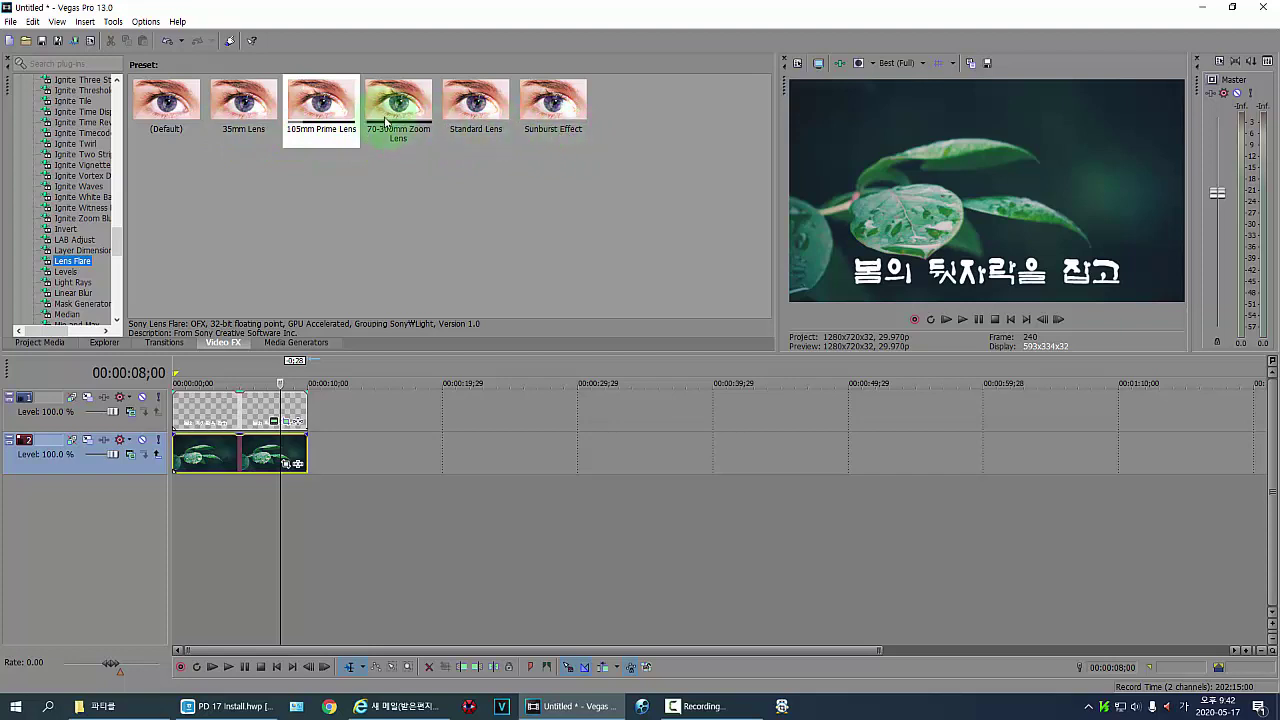
left_click(322, 105)
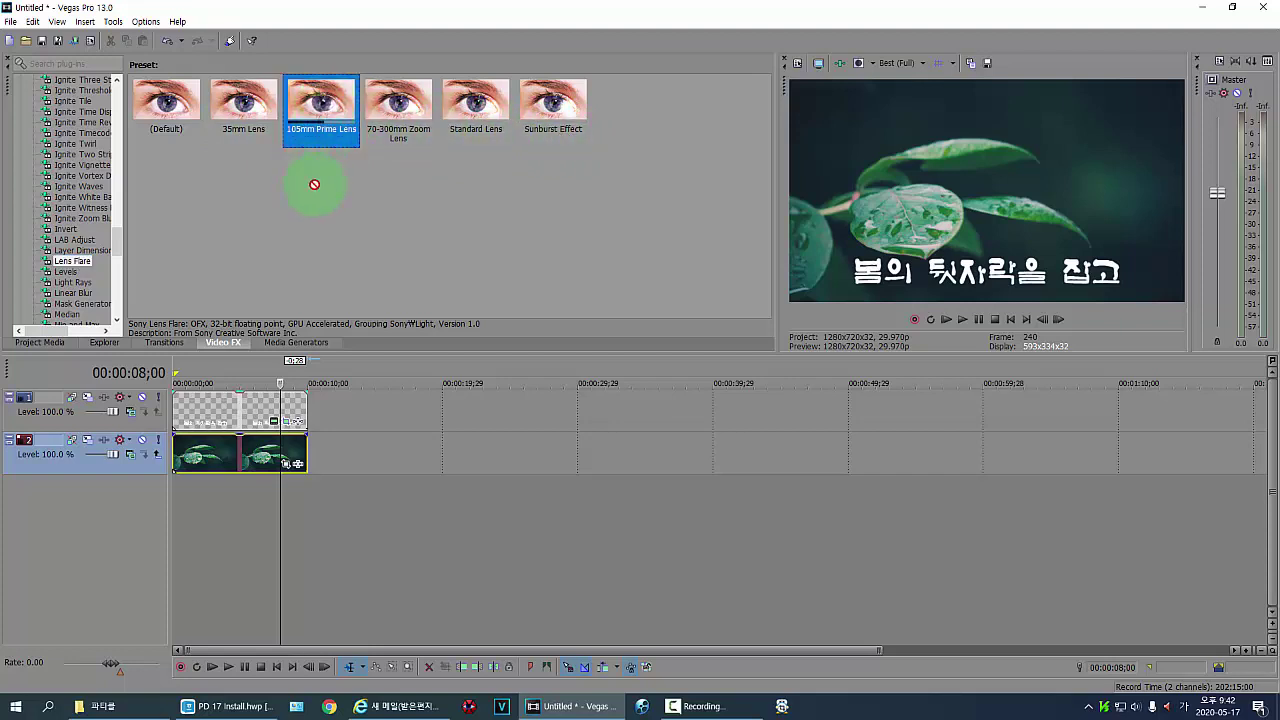
left_click_drag(260, 412, 229, 457)
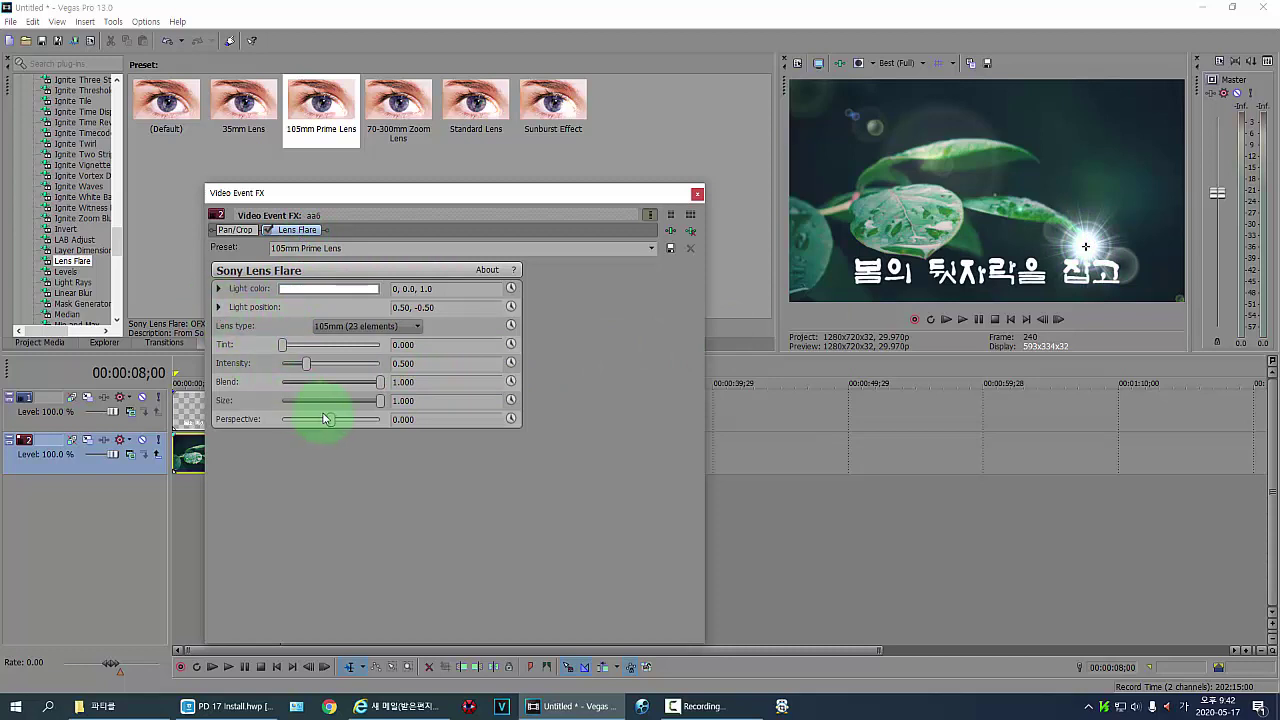
- Place the flare's light just left of the title at about -0.78, -0.72 and enable animation of its position from the clip's start
left_click(219, 308)
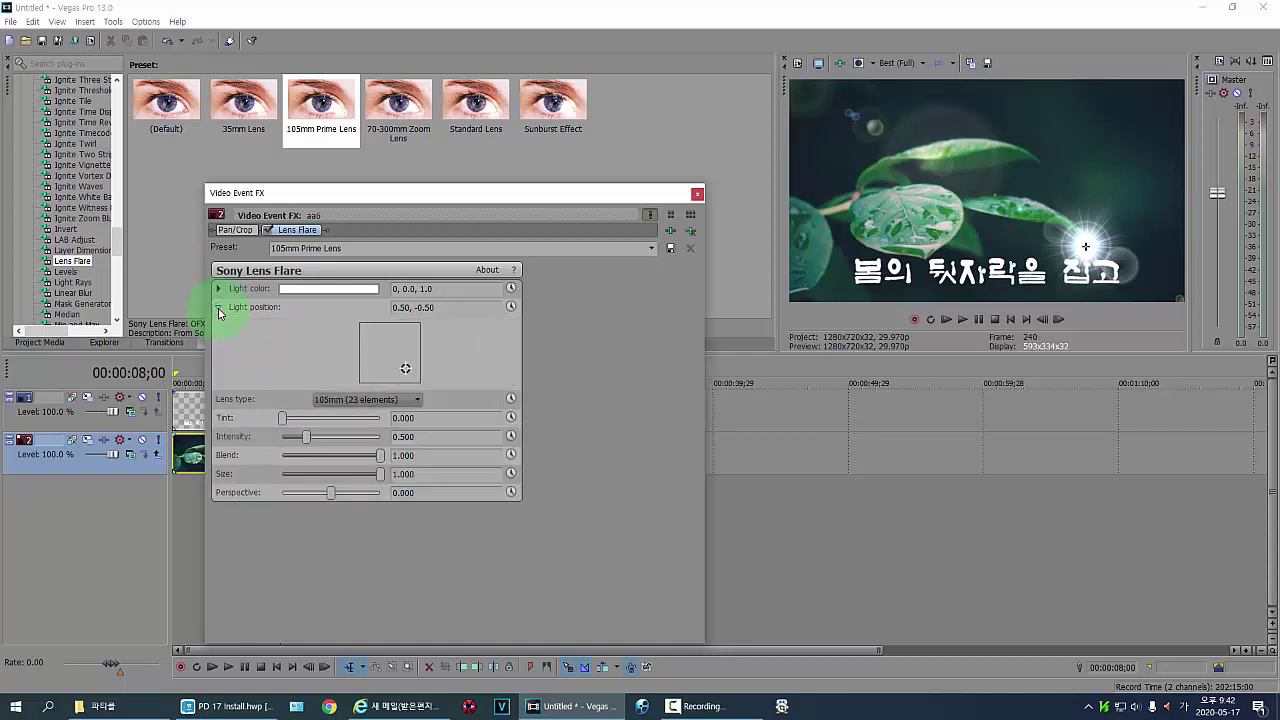
left_click(405, 372)
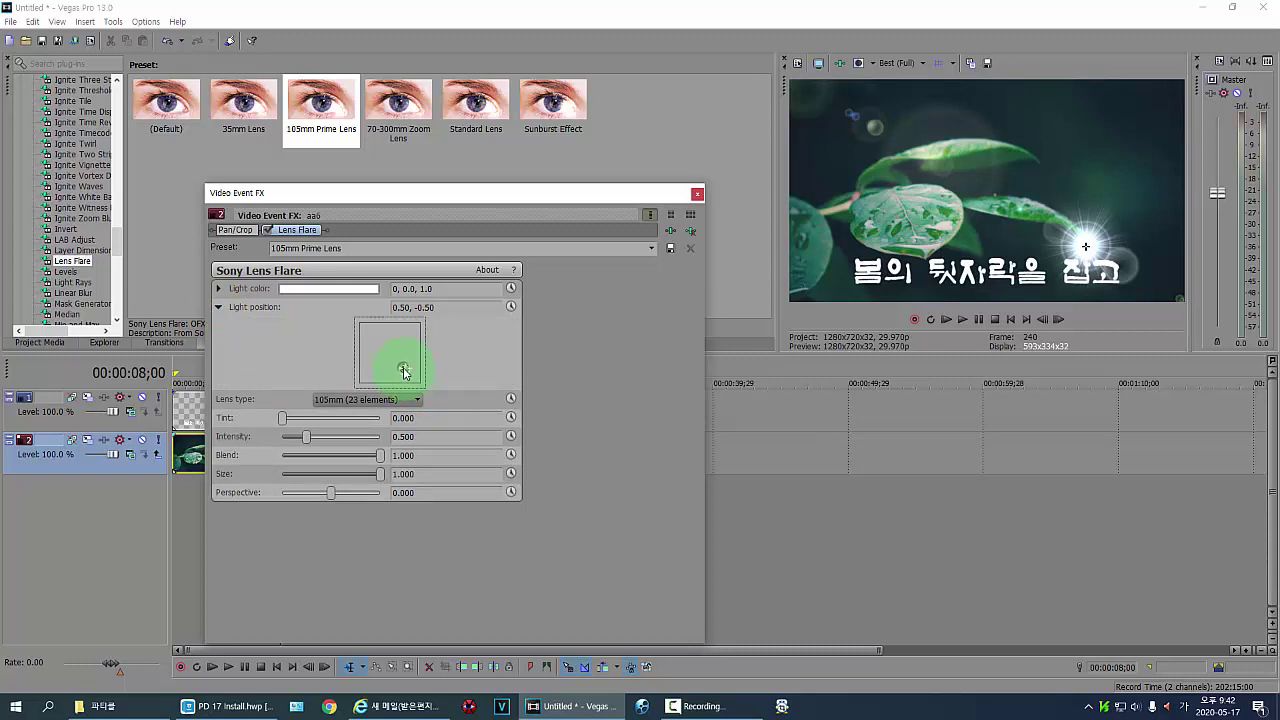
left_click_drag(405, 372, 367, 378)
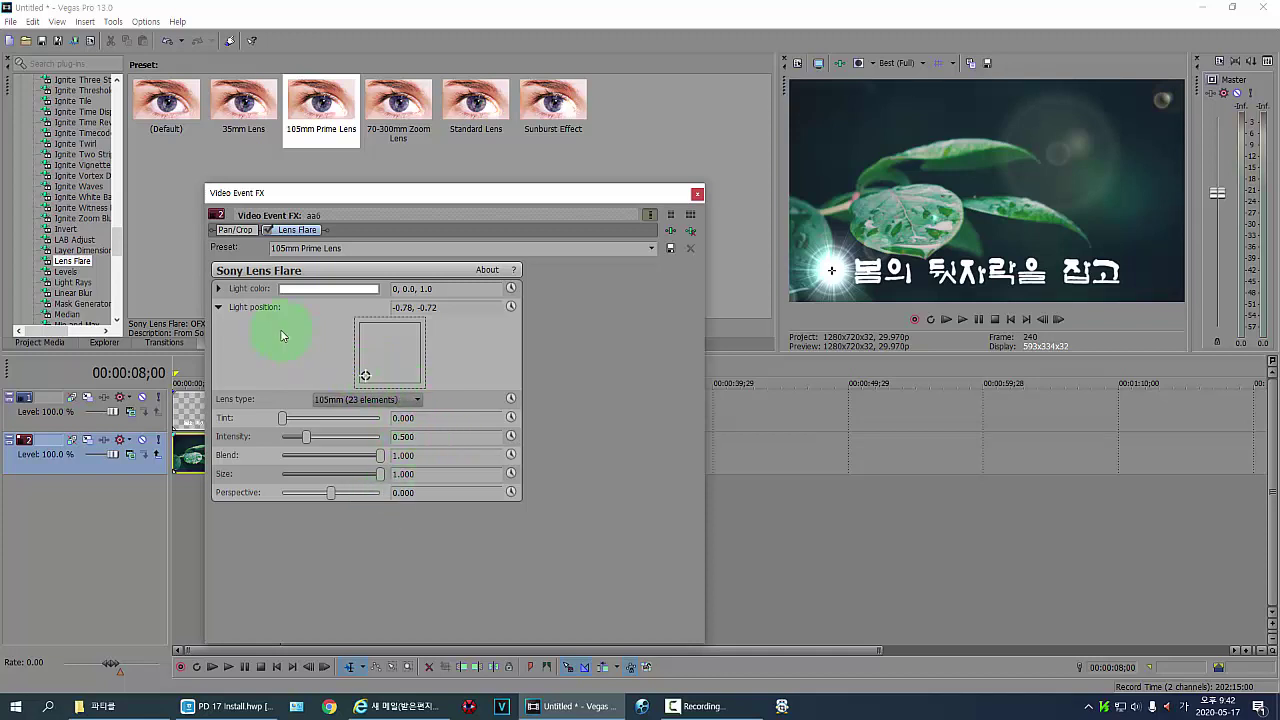
left_click(511, 307)
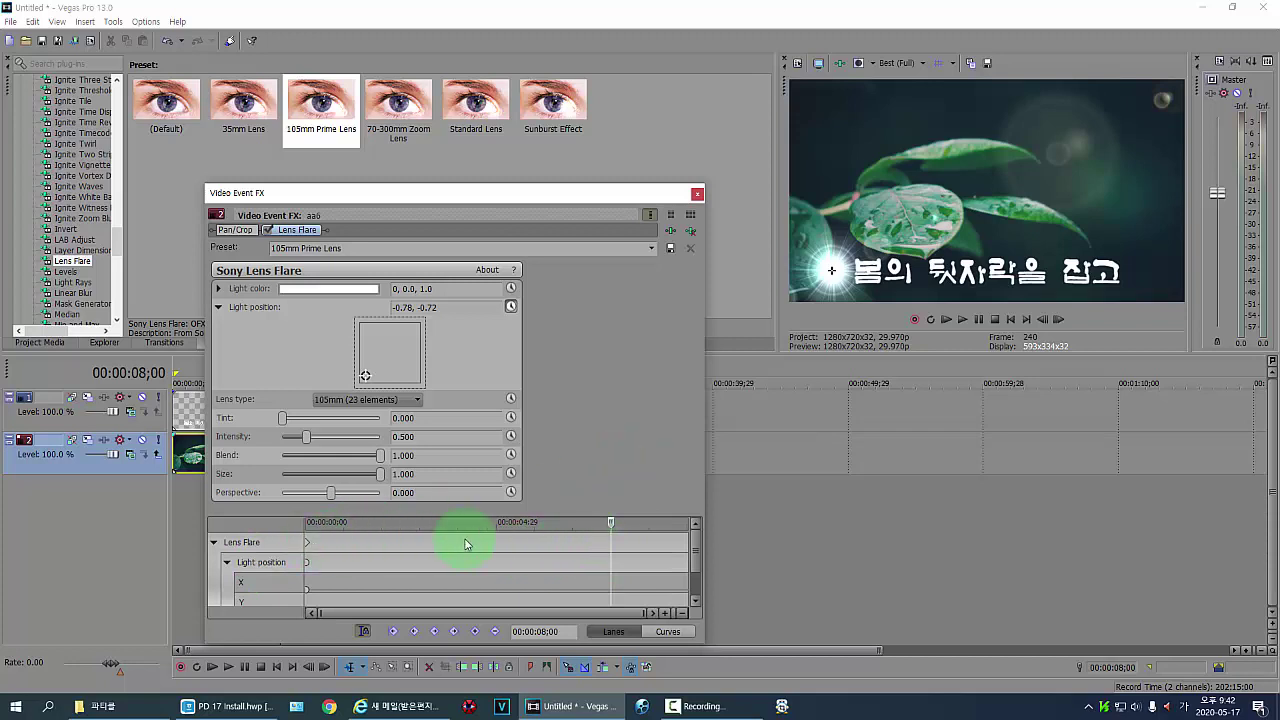
left_click_drag(612, 525, 271, 566)
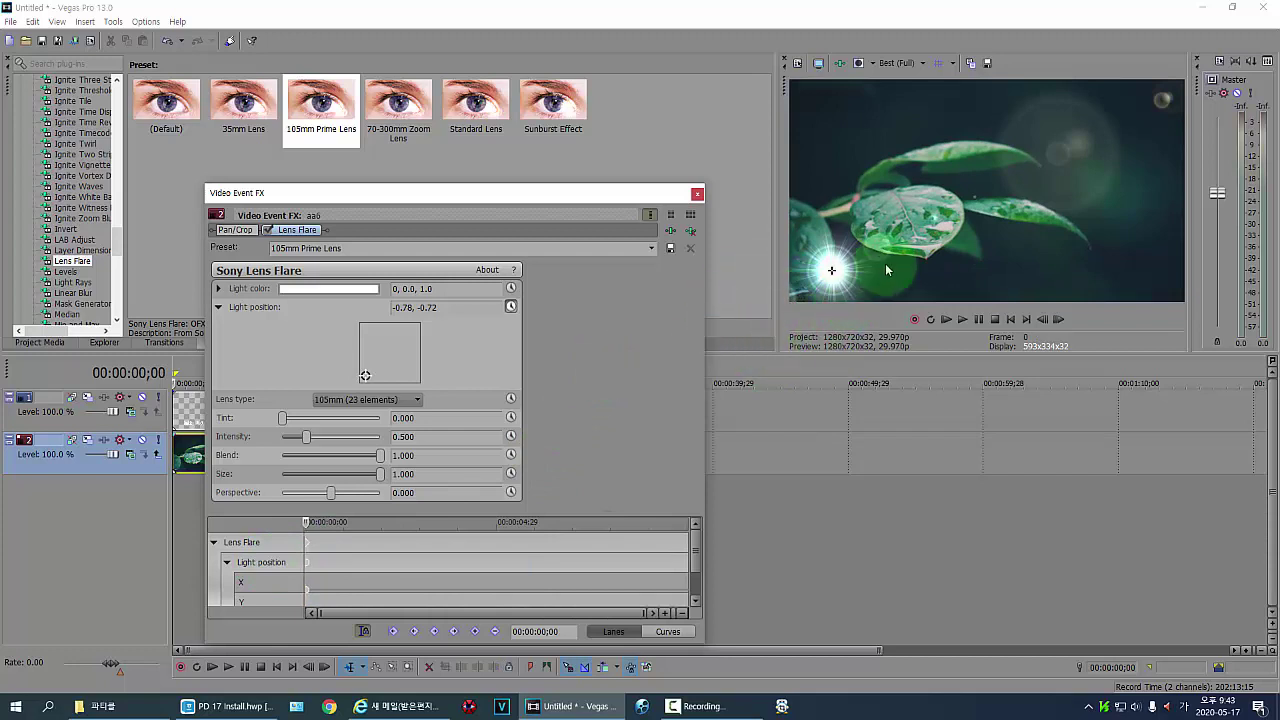
left_click(694, 354)
left_click(853, 282)
- At 00:00:08;00, move the flare's light position to the title's right end at about 0.76, -0.74, and close the effect settings
left_click_drag(307, 528, 612, 578)
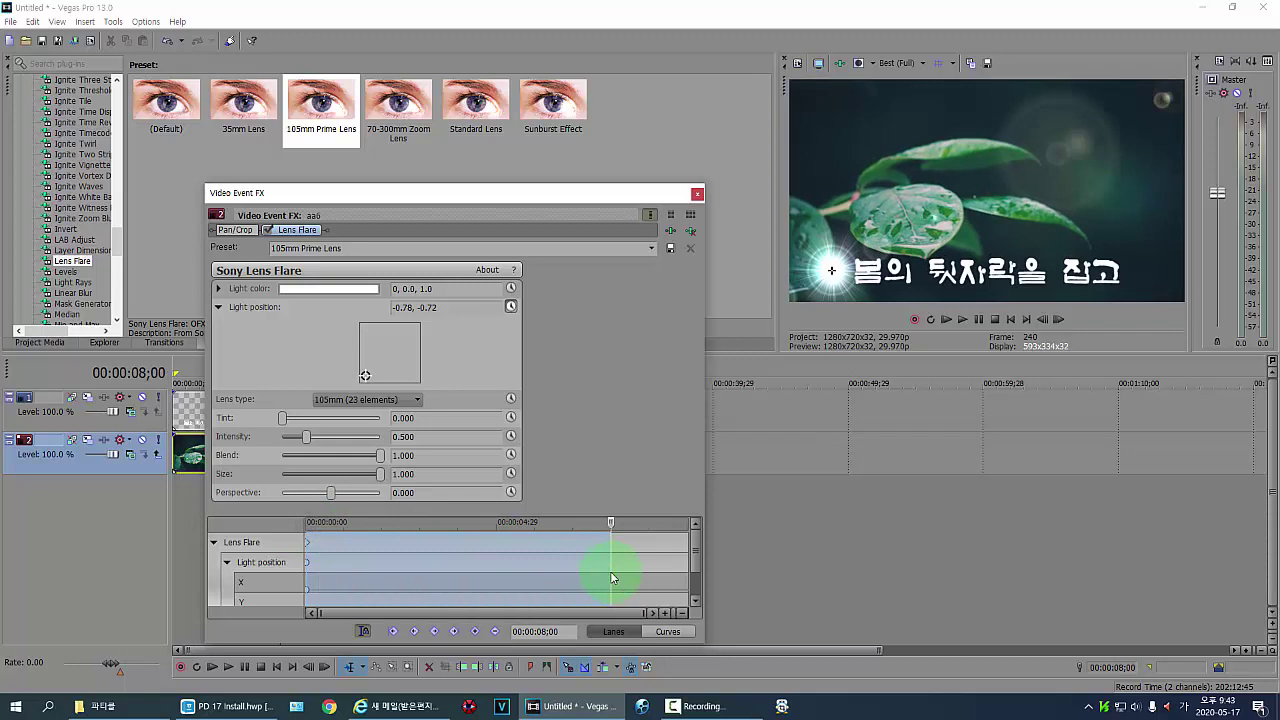
left_click(612, 578)
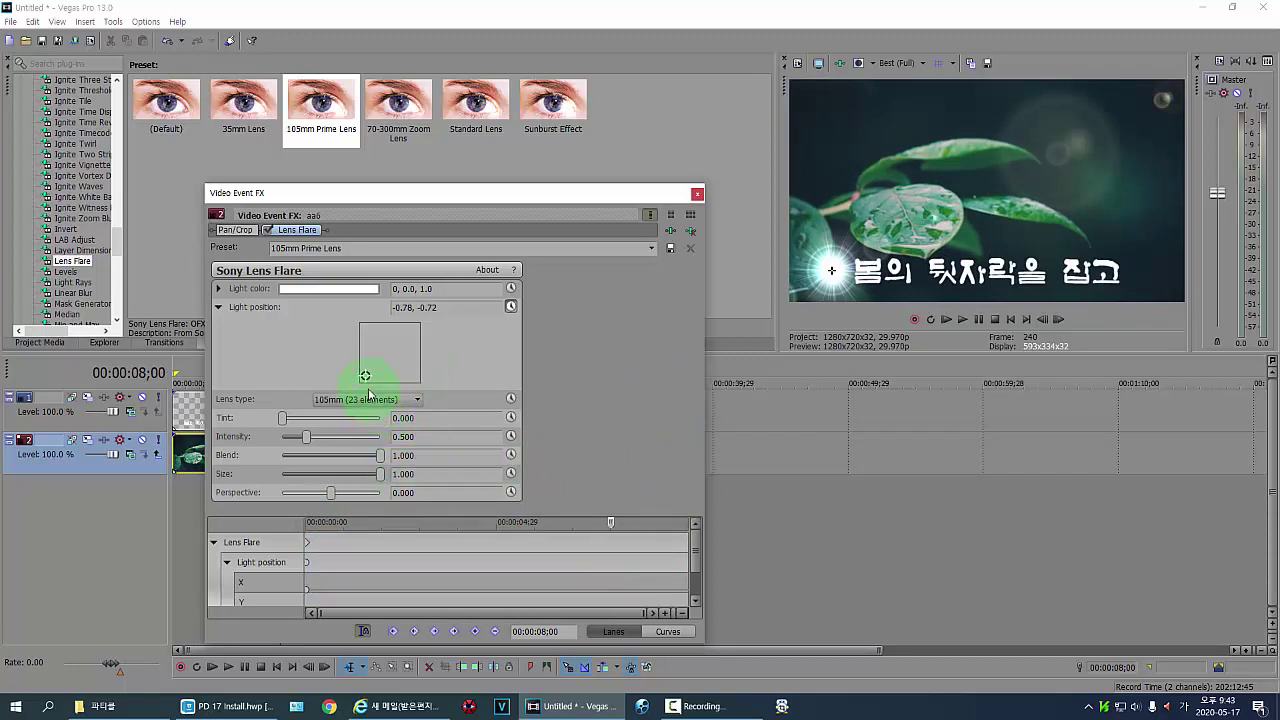
left_click(365, 377)
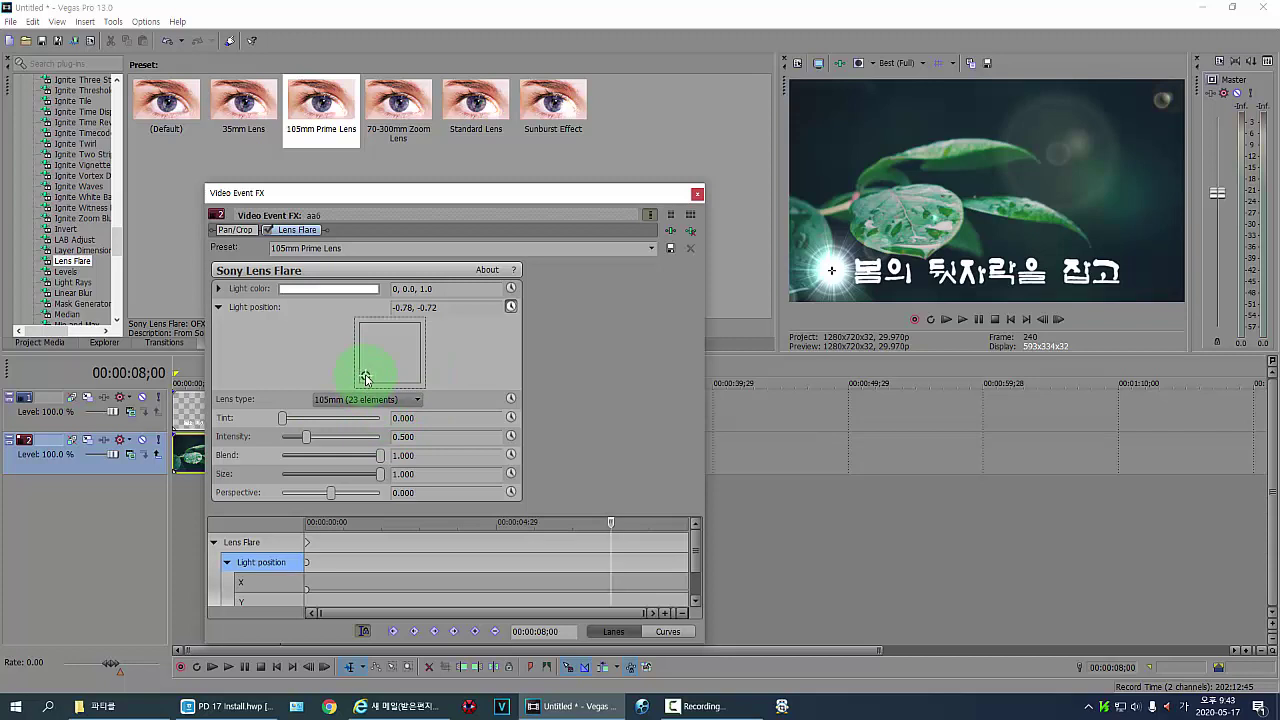
left_click_drag(365, 377, 414, 379)
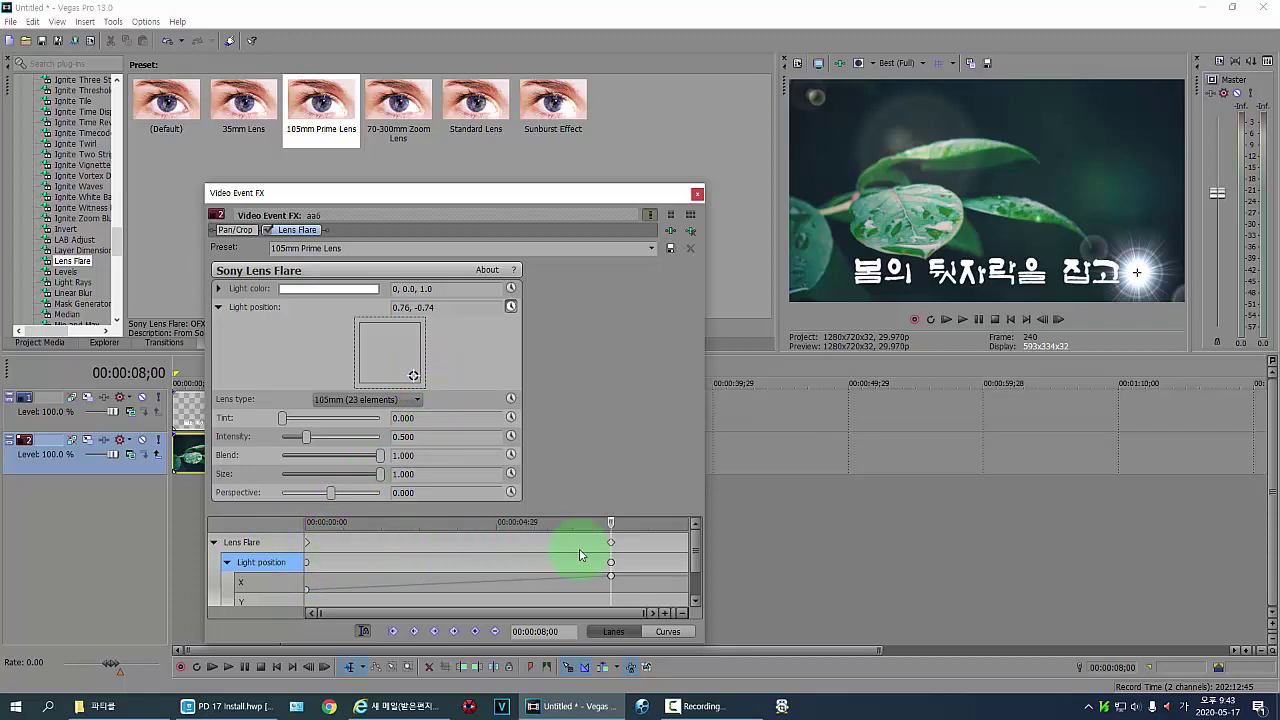
left_click(697, 195)
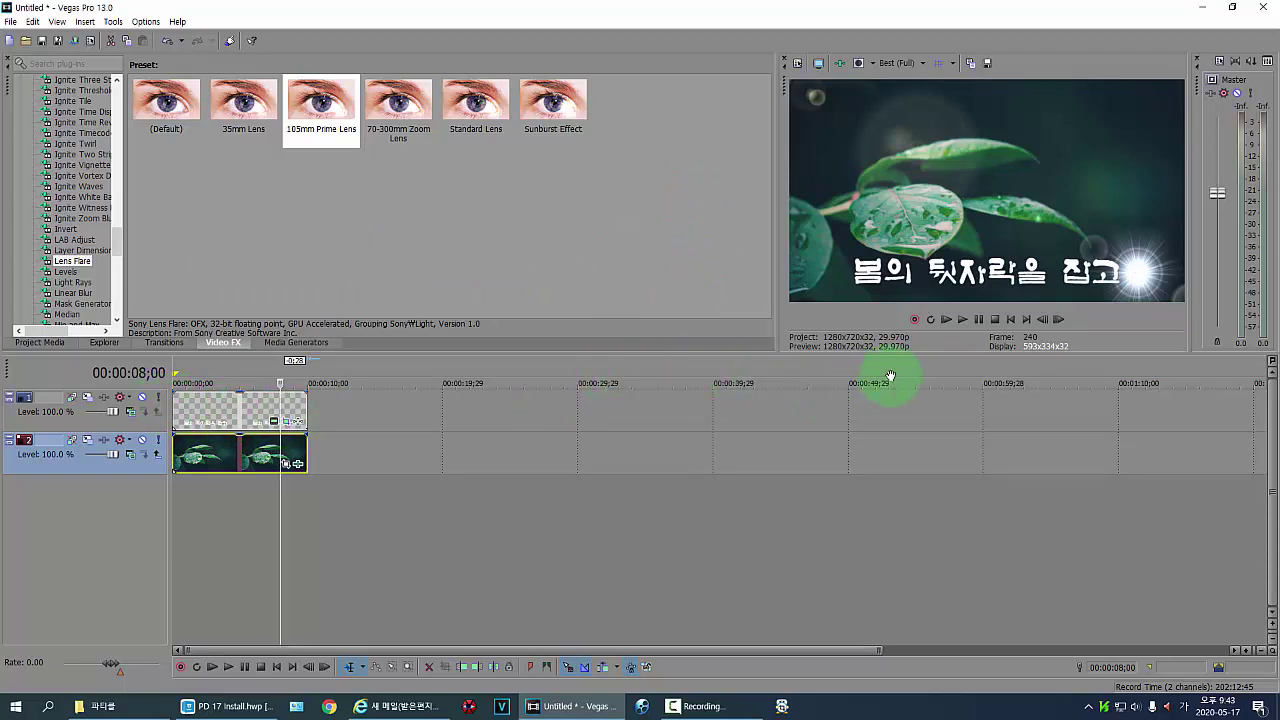
- Play the project from the start to review the title reveal with the moving flare, and stop playback
left_click(947, 320)
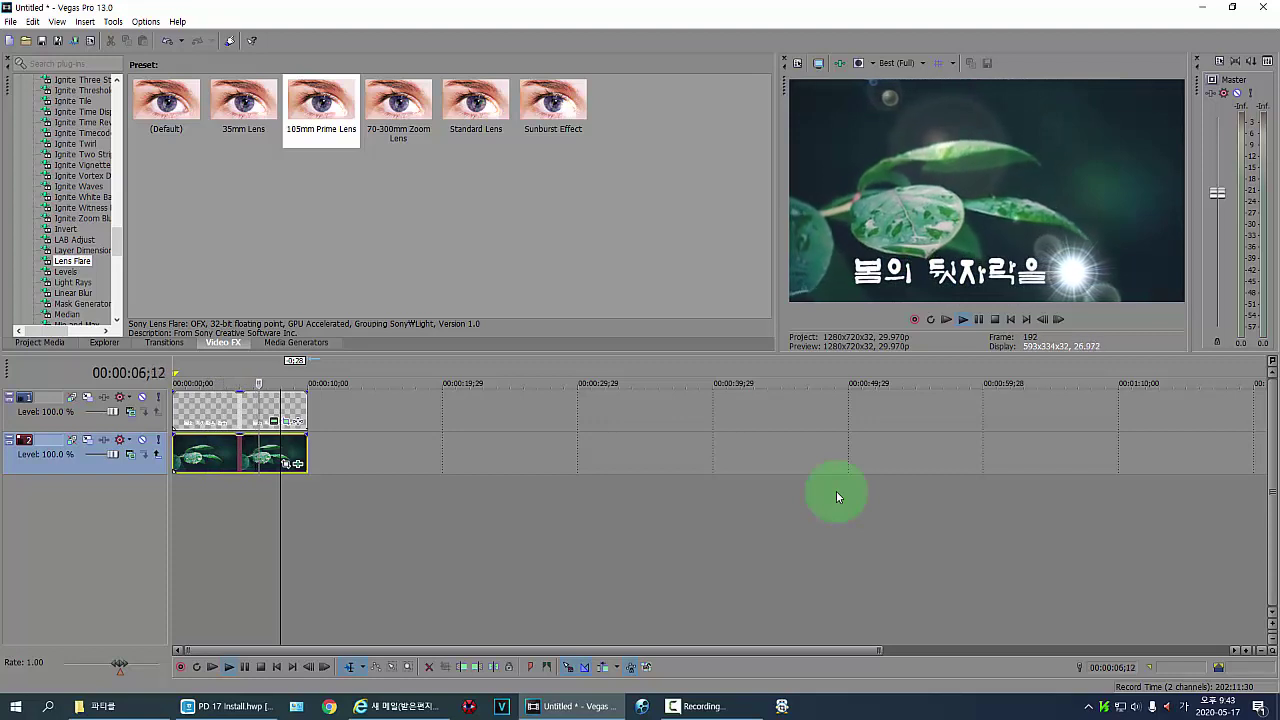
left_click(992, 319)
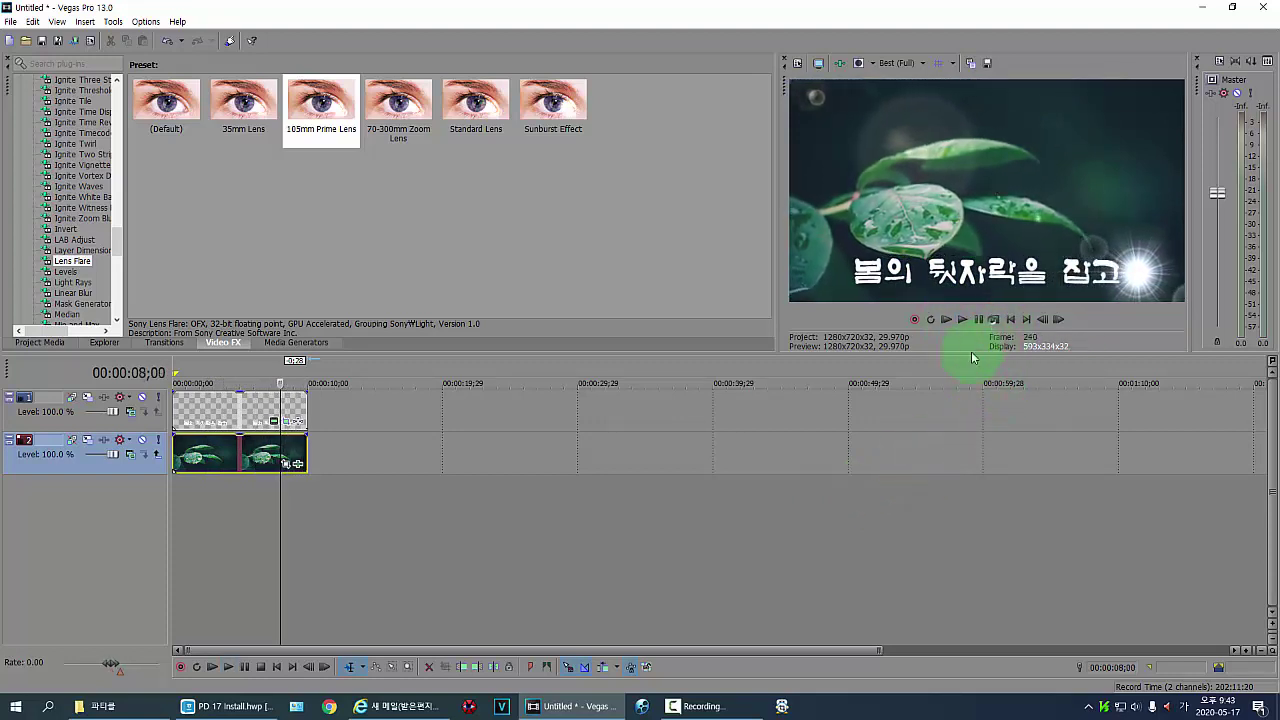
- Reopen the leaf clip's Lens Flare settings and move to the first keyframe at 00:00:00;00
left_click(297, 465)
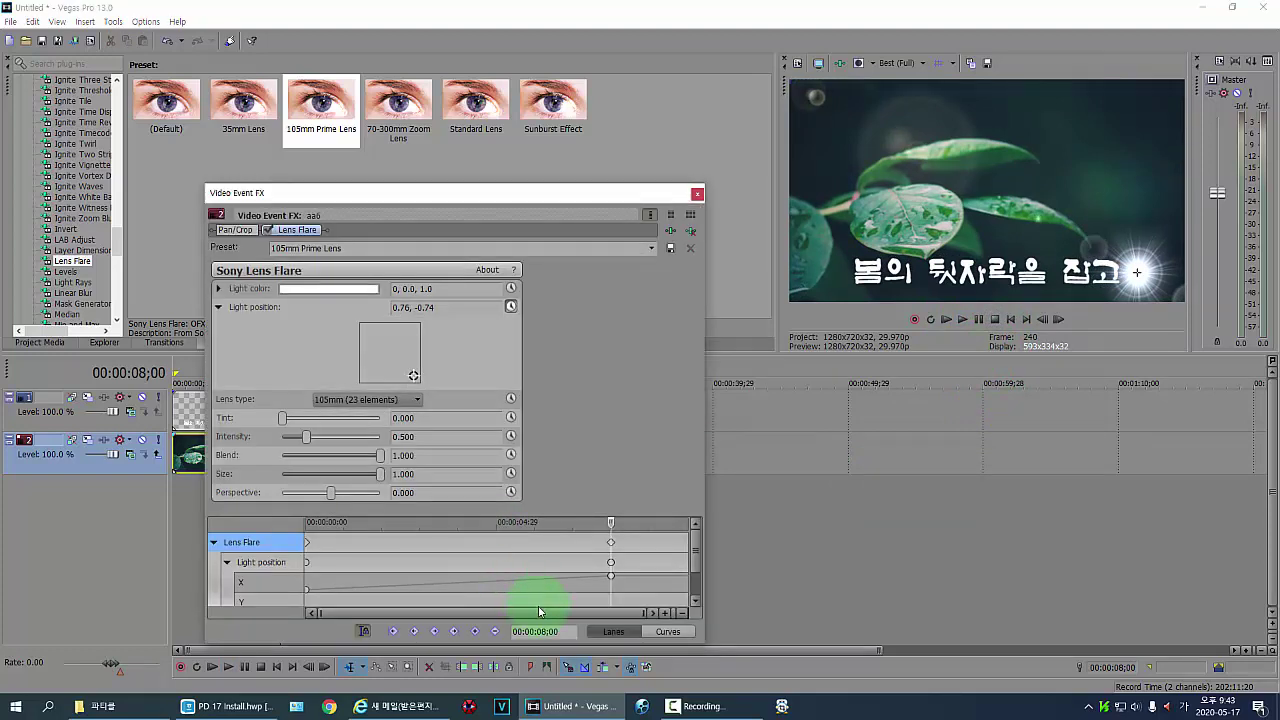
left_click_drag(612, 525, 296, 564)
left_click(289, 565)
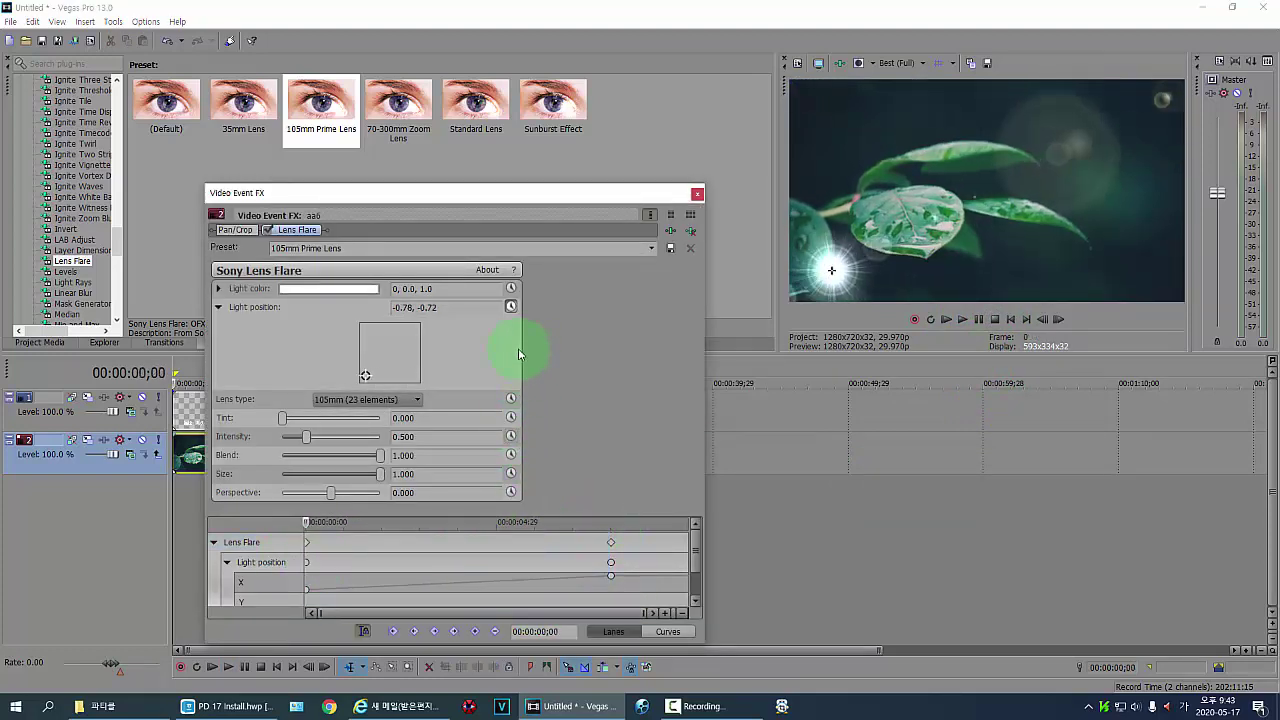
- Set the flare's light color to red with HSV values 0, 0.87, 0.87
left_click(322, 290)
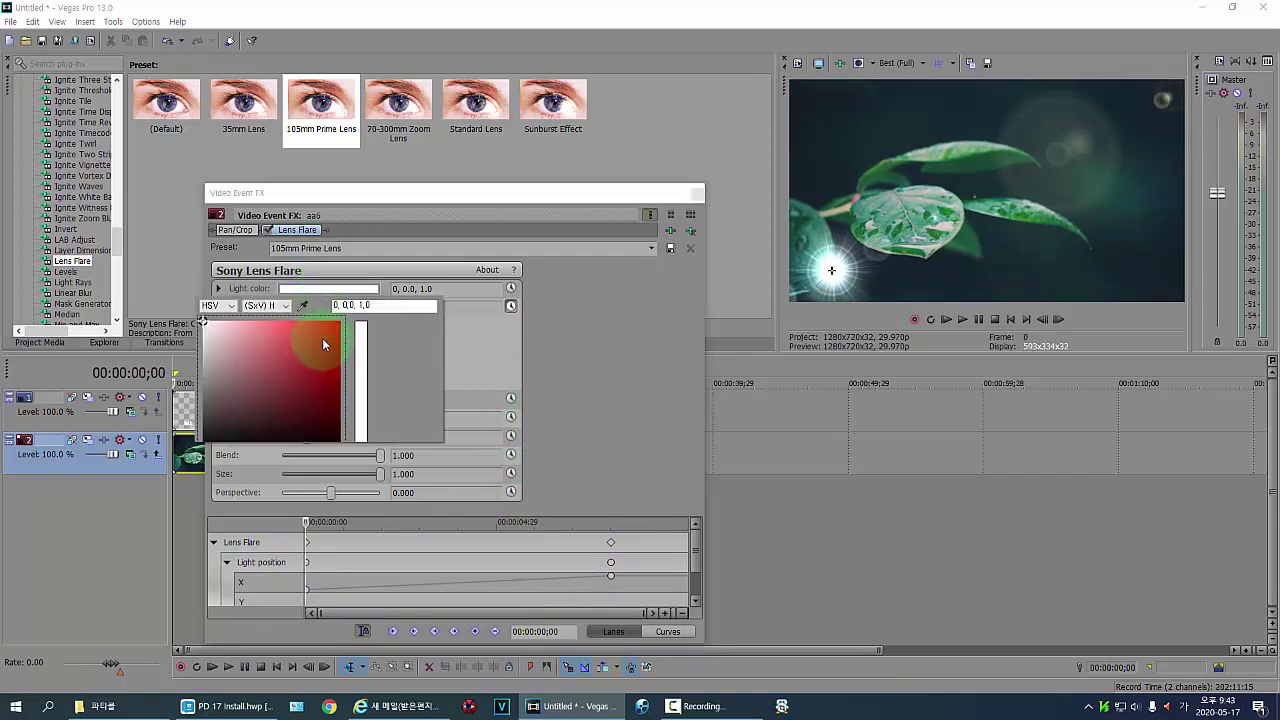
left_click(322, 338)
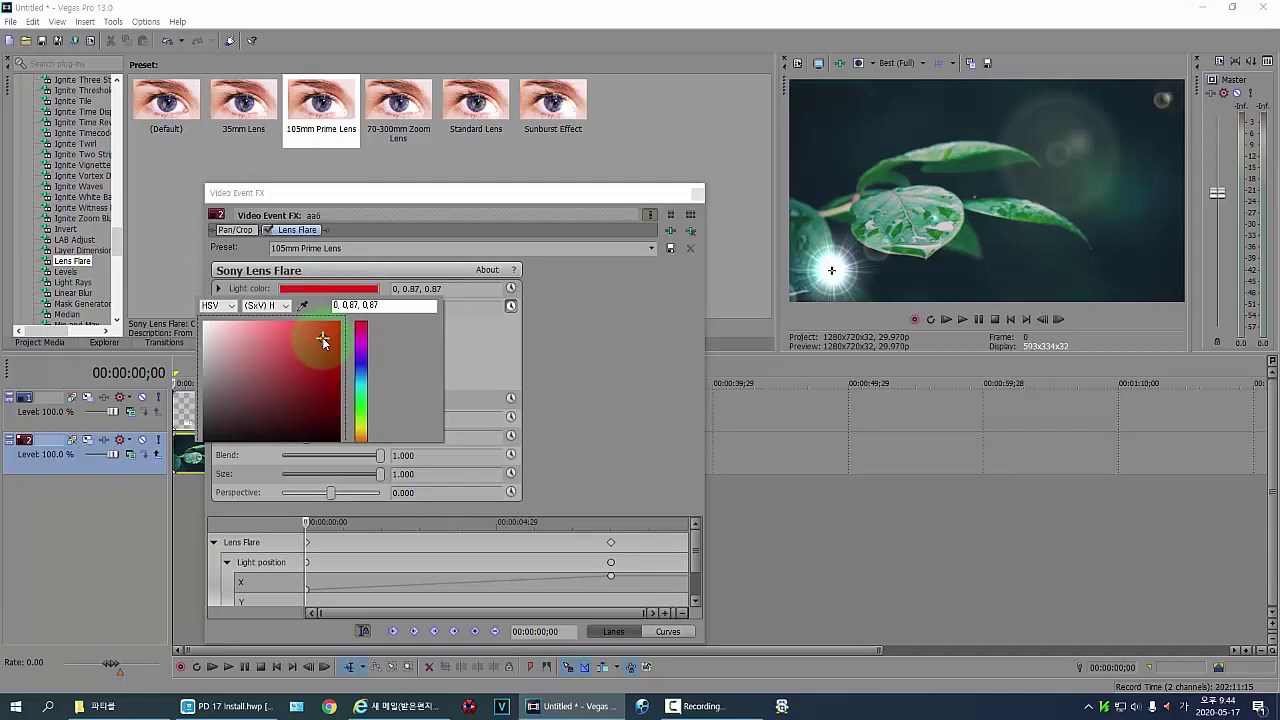
key("alt+Tab")
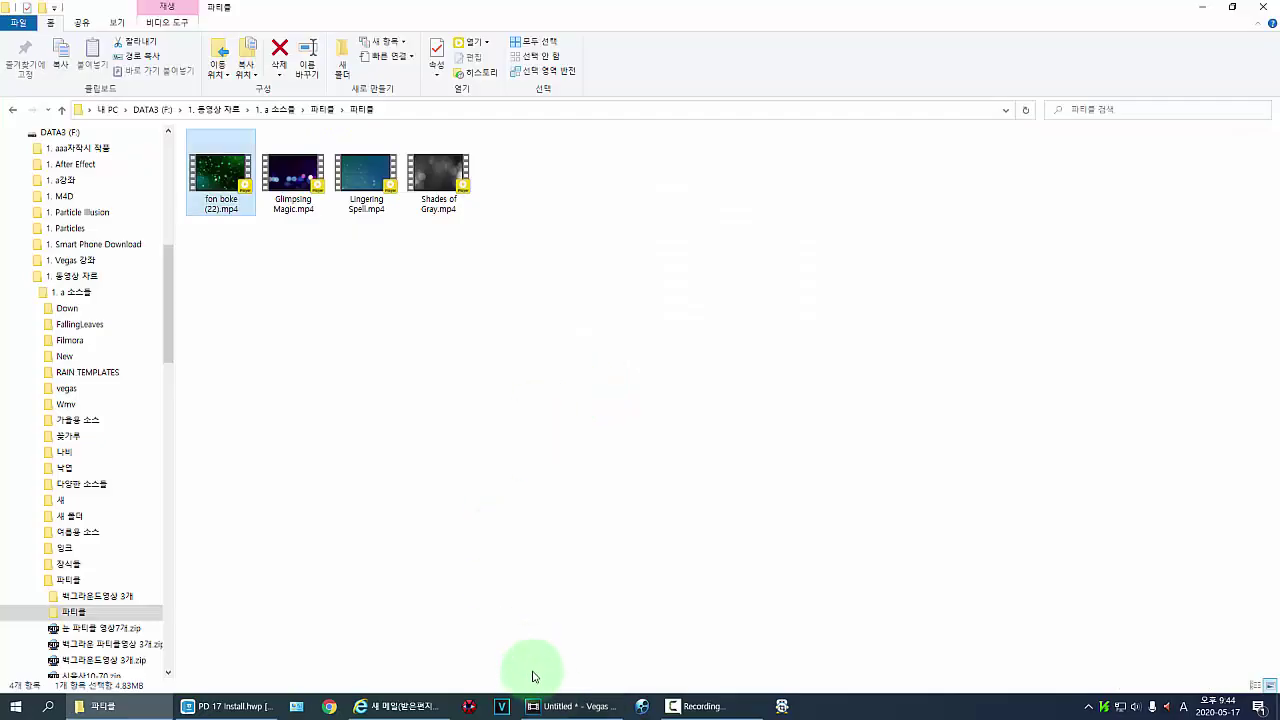
left_click(566, 706)
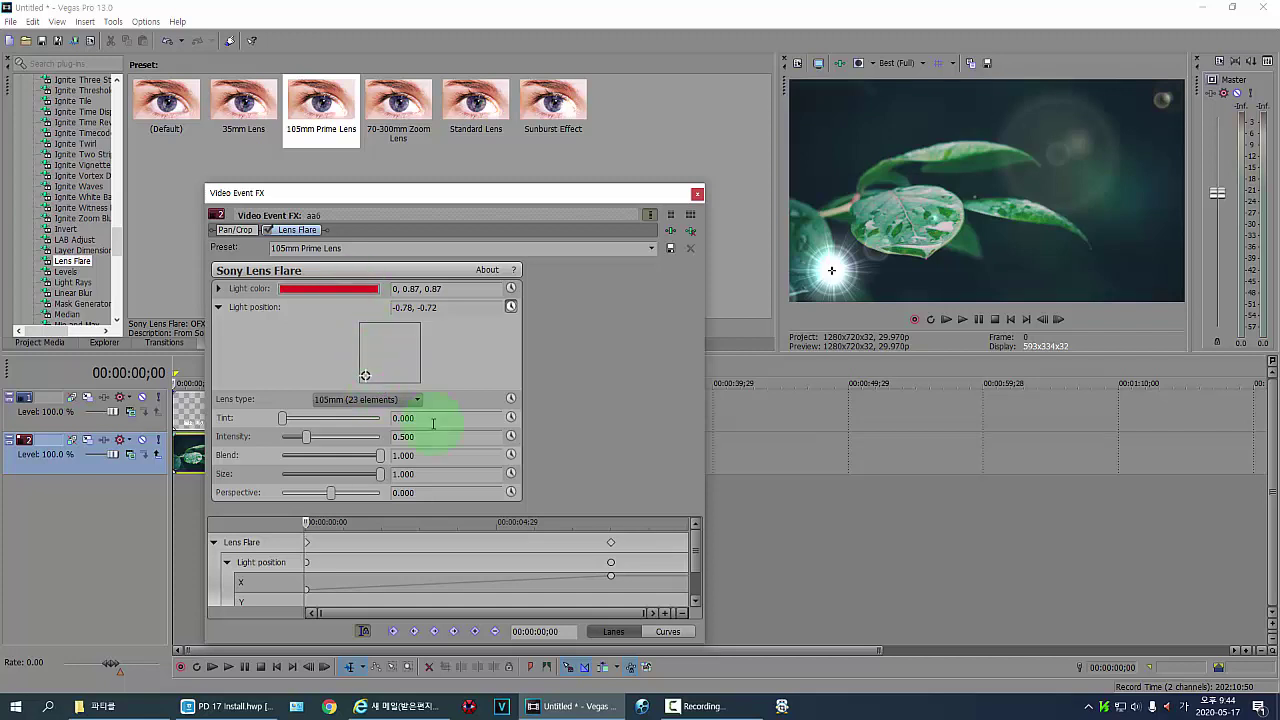
- Play the project with the effect settings open to check the red light color, and stop playback
left_click(944, 321)
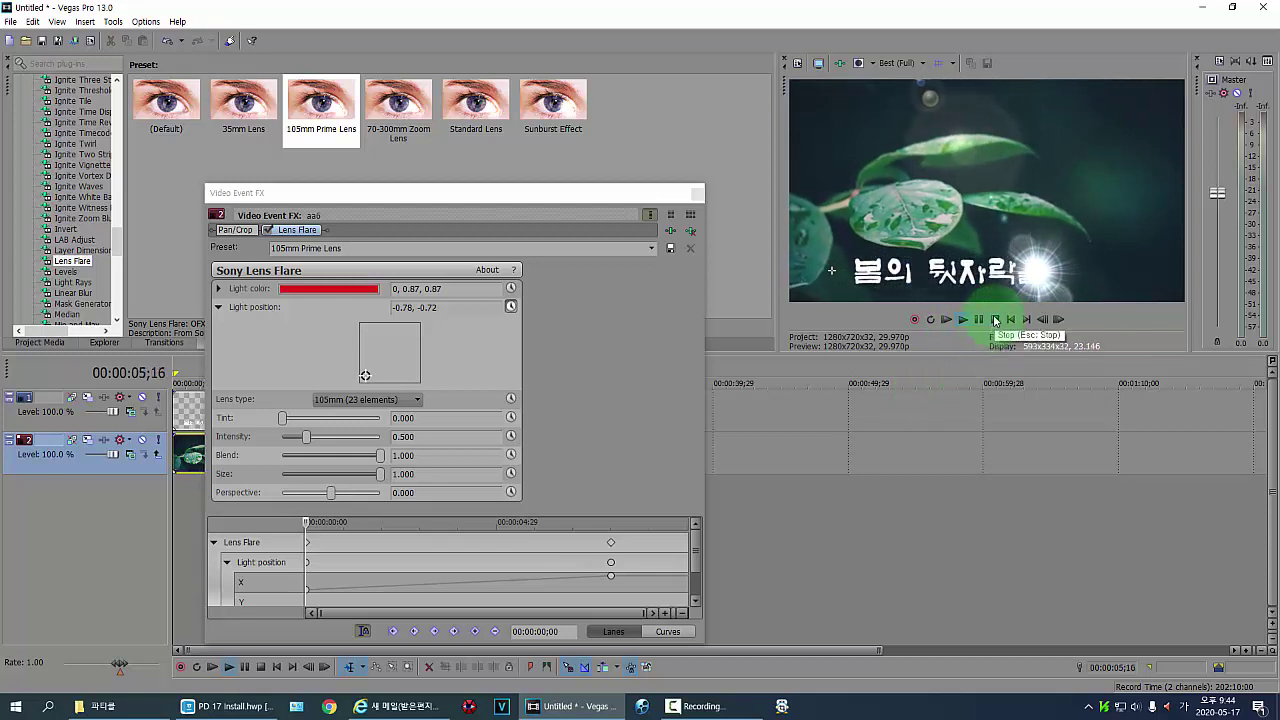
left_click(993, 320)
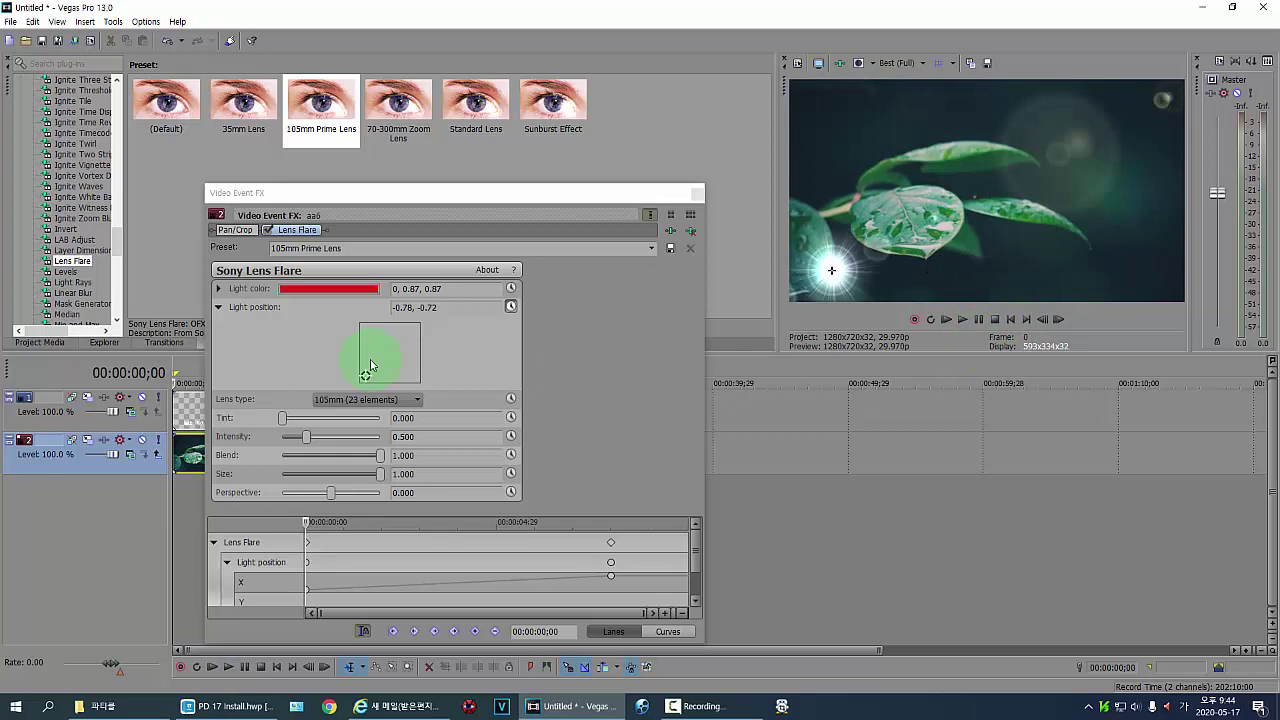
- Expand the flare's light color controls and set the color to magenta with HSV values 318, 0.84, 0.88
left_click(219, 289)
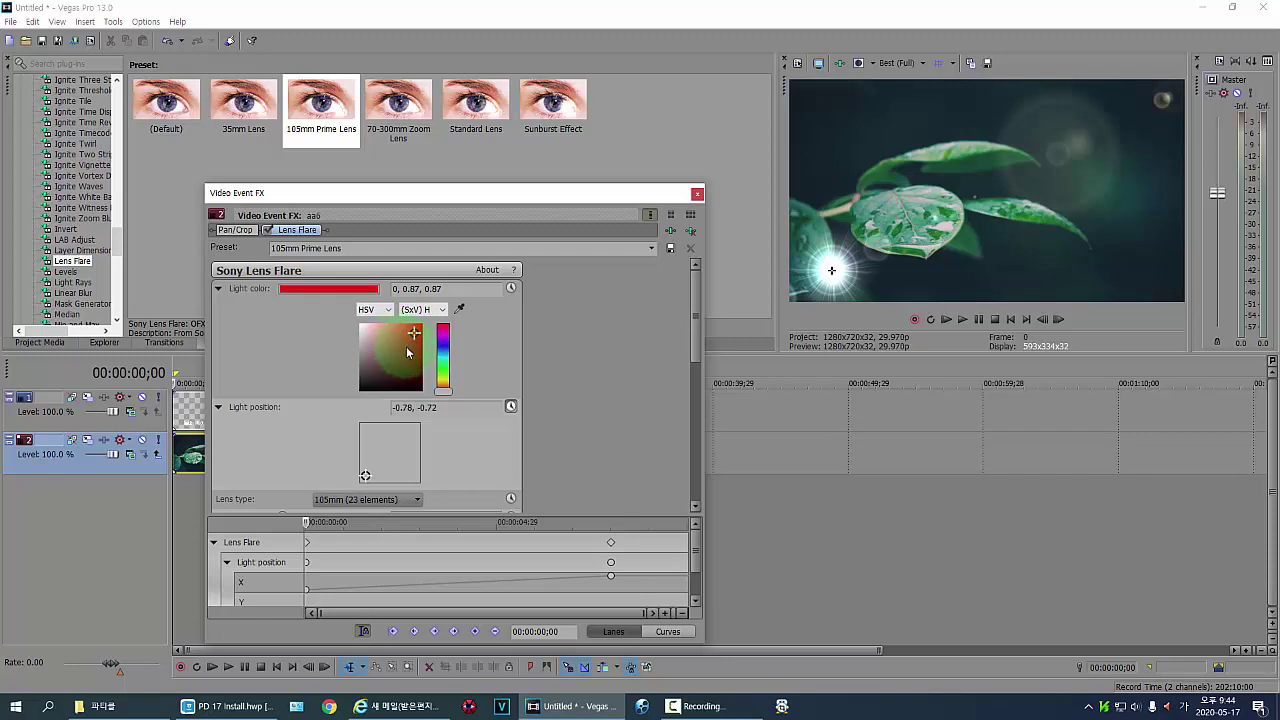
left_click(406, 347)
left_click(445, 334)
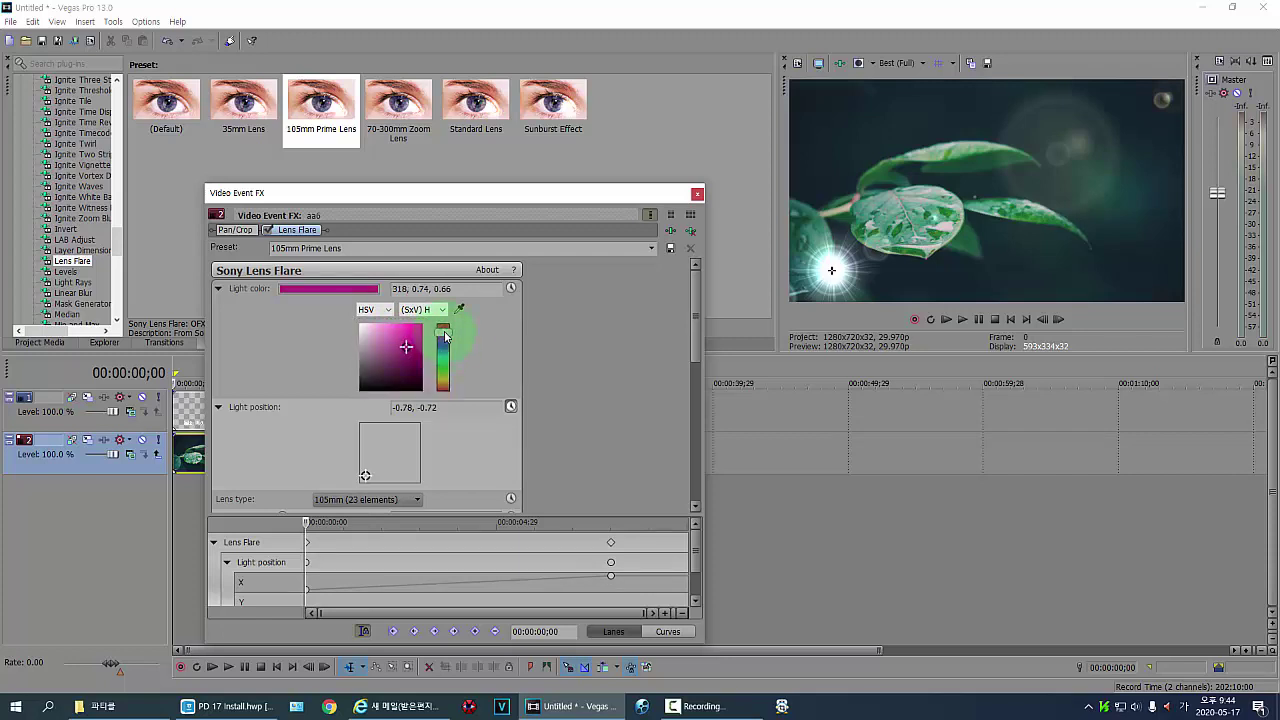
- Play the whole project with the magenta flare color, close the effect settings, and stop playback
left_click(902, 398)
key("space")
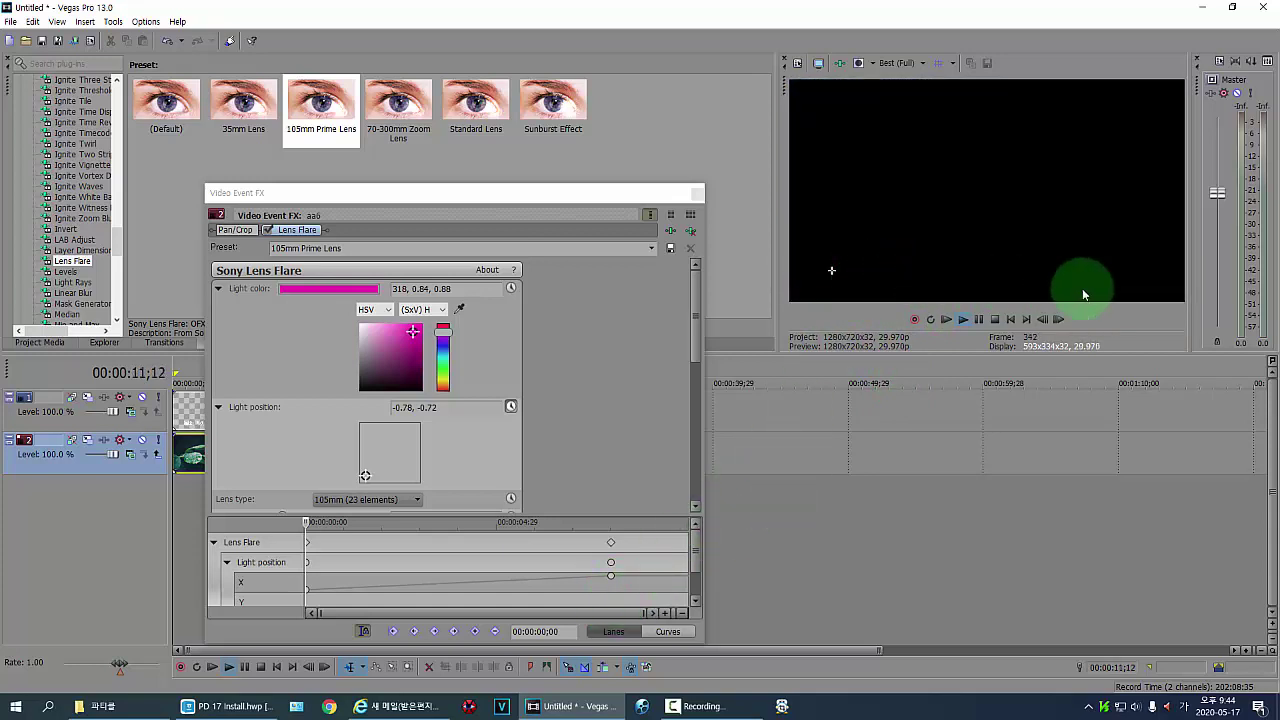
left_click(697, 196)
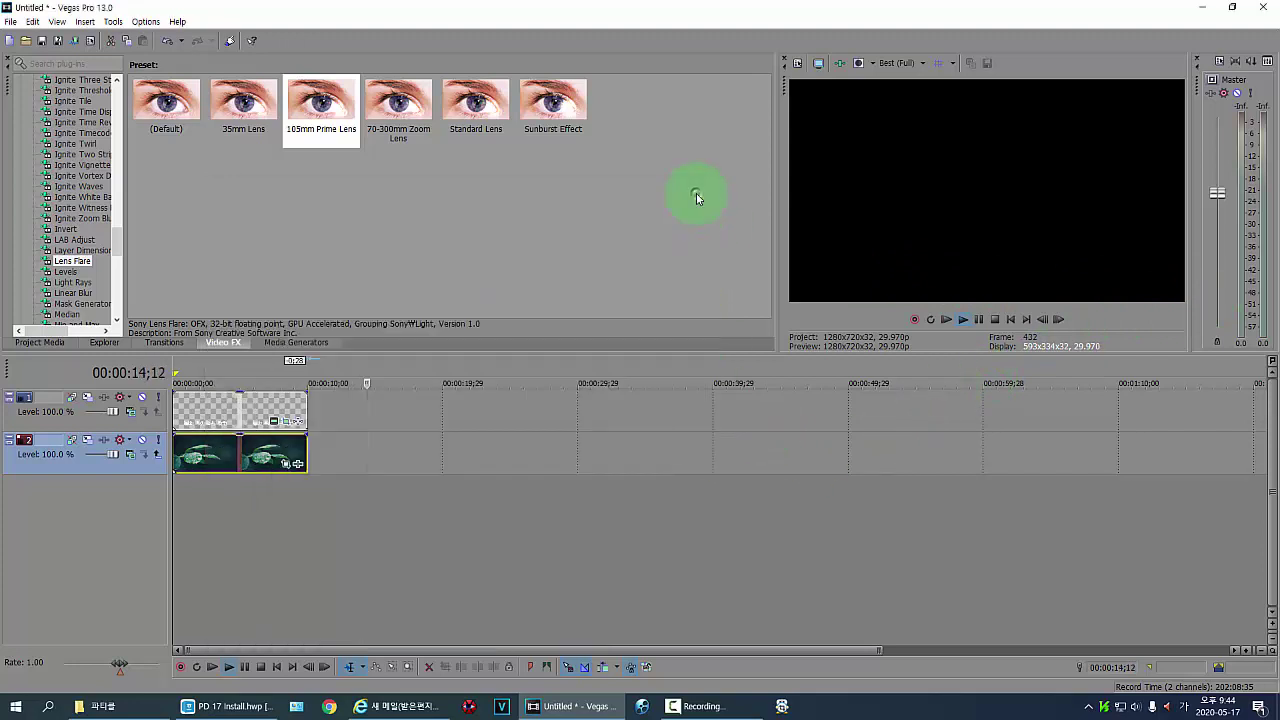
left_click(995, 320)
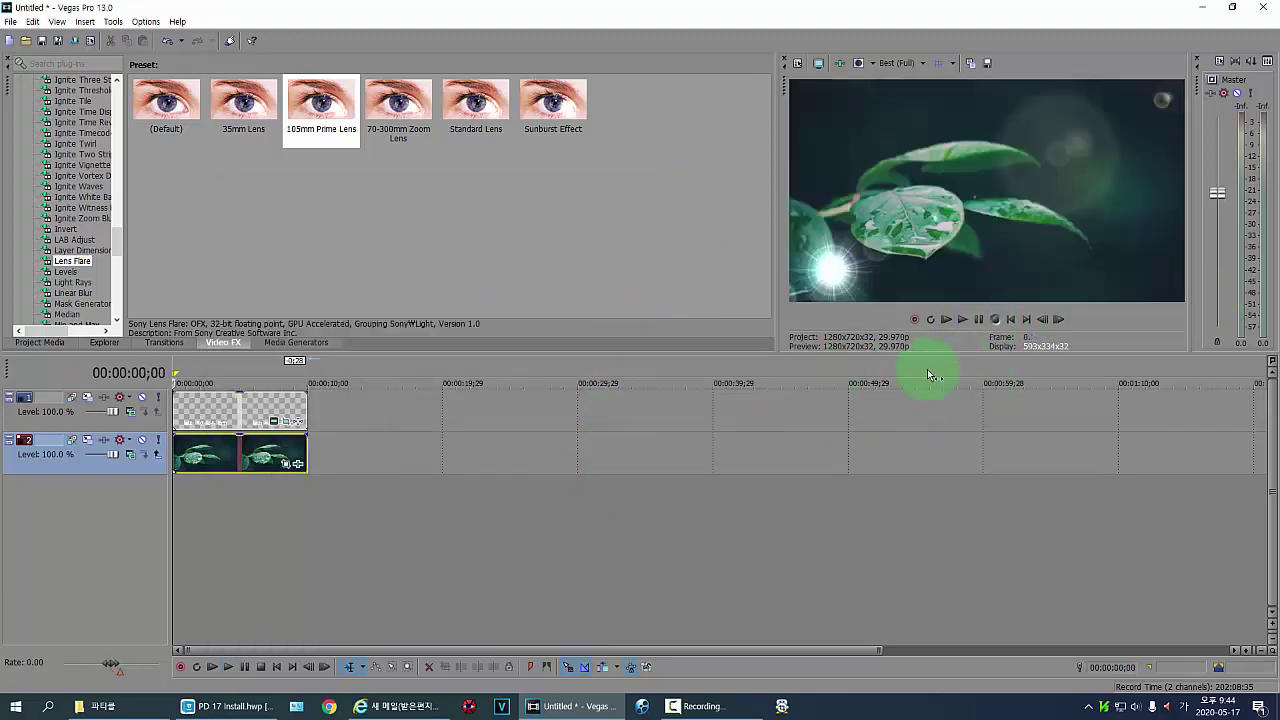
left_click(721, 712)
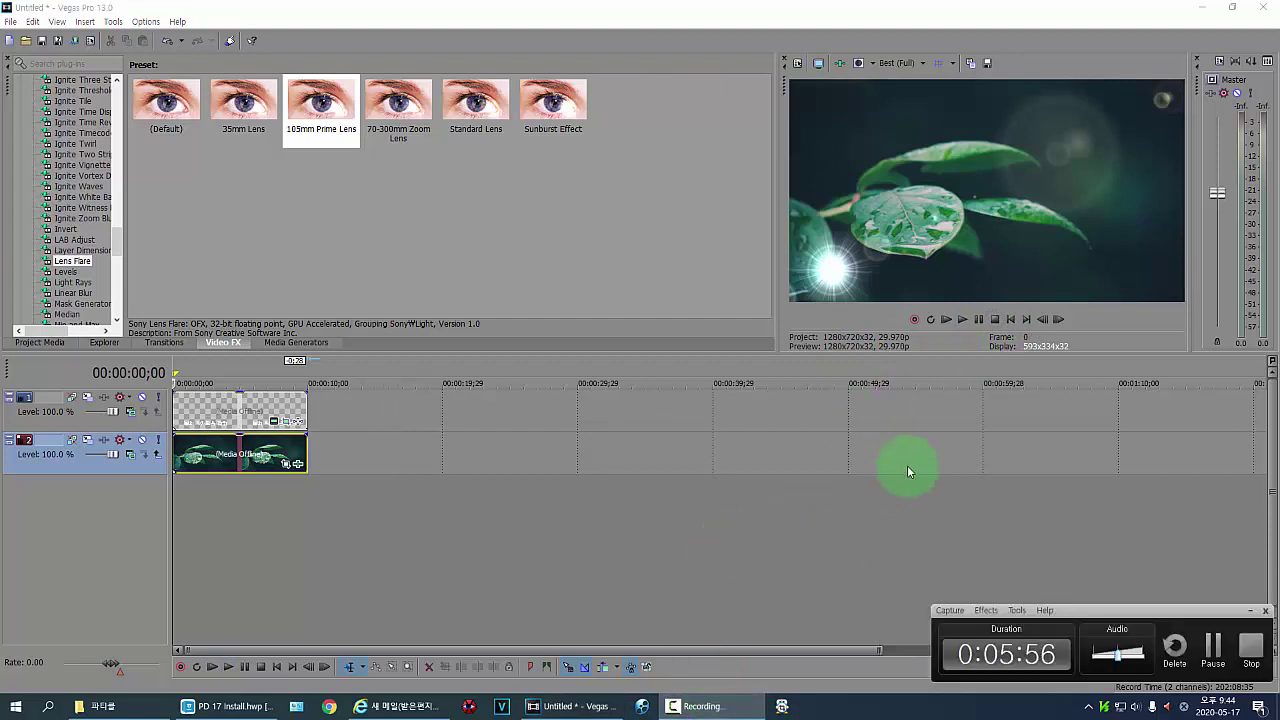